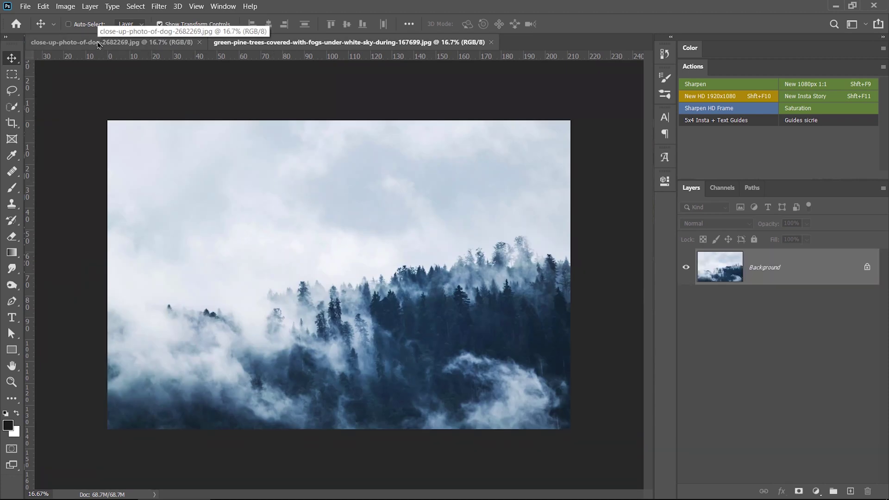
# - Desaturate the dog close-up photo to black and white with Image > Adjustments > Desaturate
pyautogui.click(99, 42)
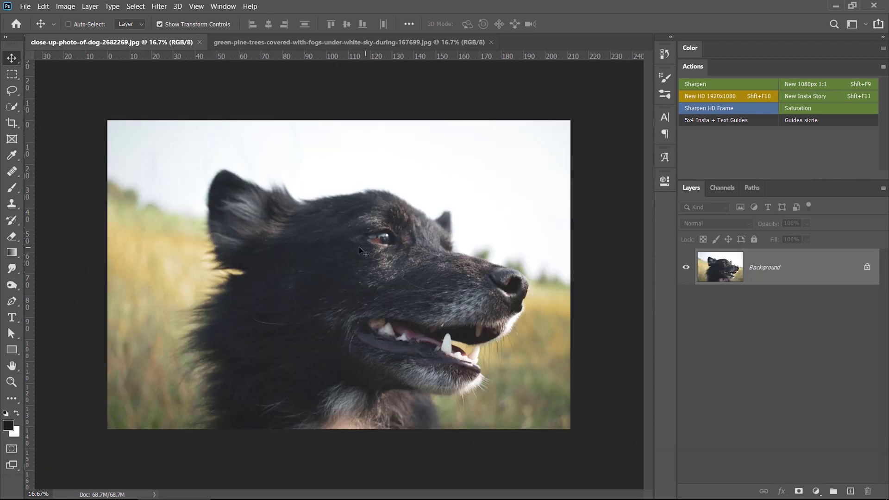
pyautogui.click(70, 6)
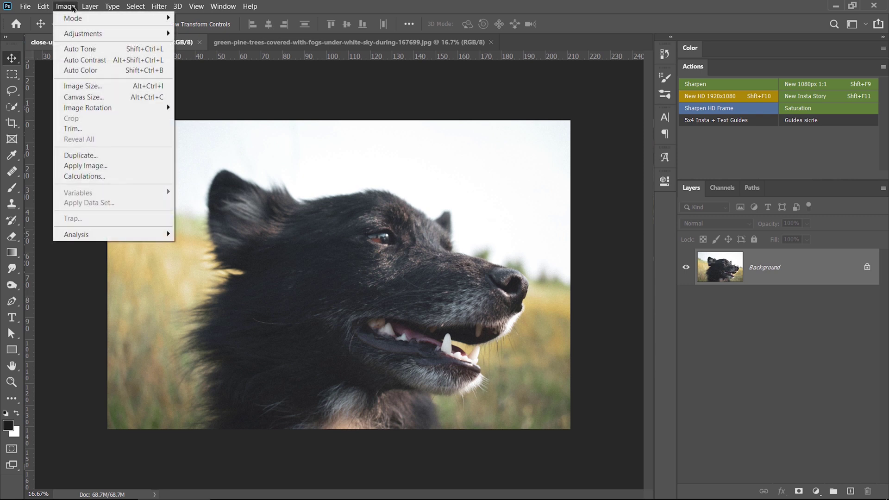
pyautogui.moveTo(79, 36)
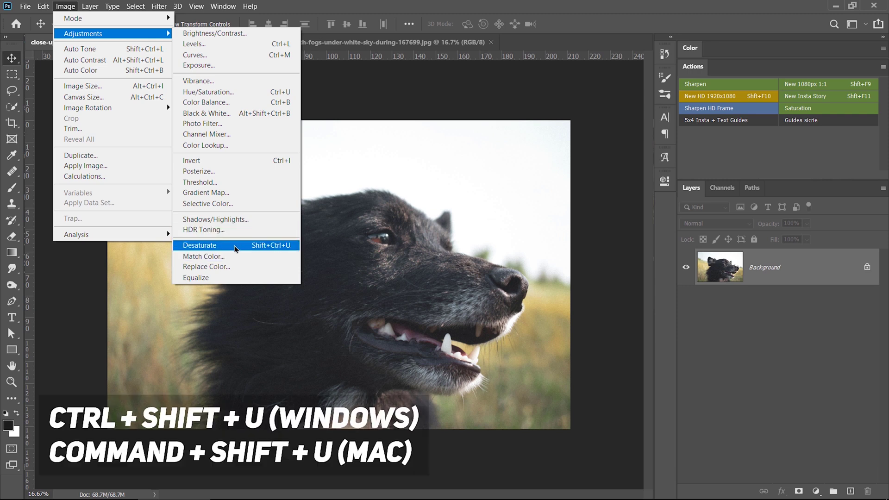
pyautogui.click(241, 249)
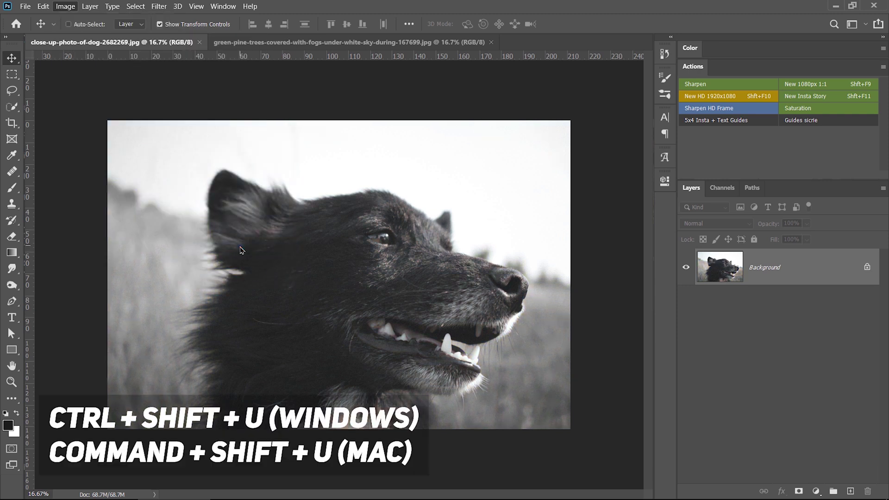
pyautogui.click(298, 42)
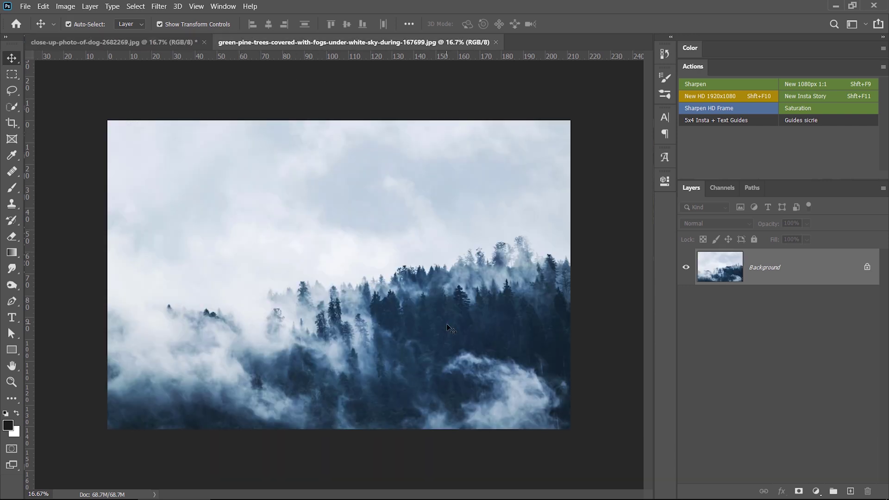
# - Desaturate the foggy pine forest photo and drag it into the dog document as Layer 1
pyautogui.hotkey('ctrl', 'shift', 'u')
pyautogui.moveTo(816, 272); pyautogui.dragTo(361, 260)
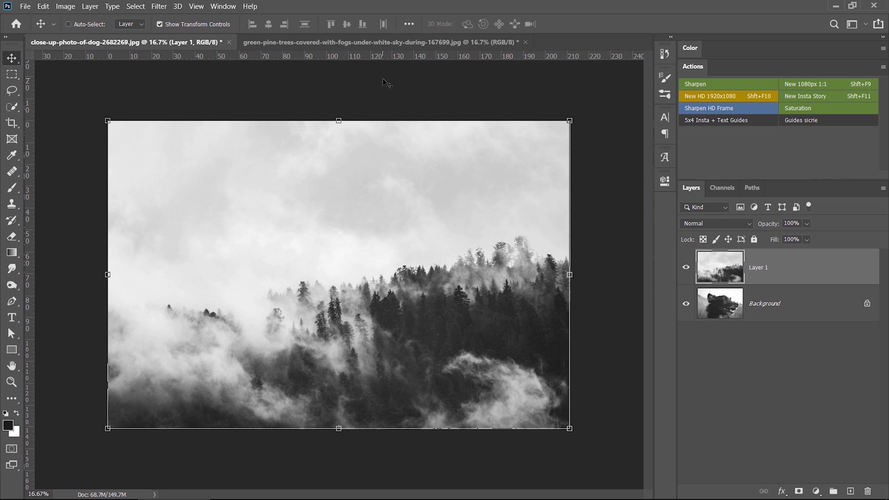
# - Duplicate the forest layer and unlock the dog Background layer
pyautogui.click(686, 267)
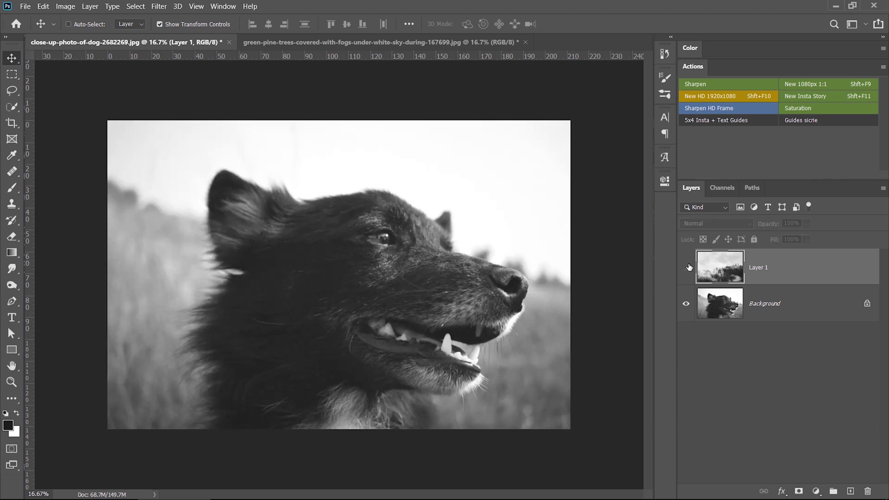
pyautogui.click(686, 268)
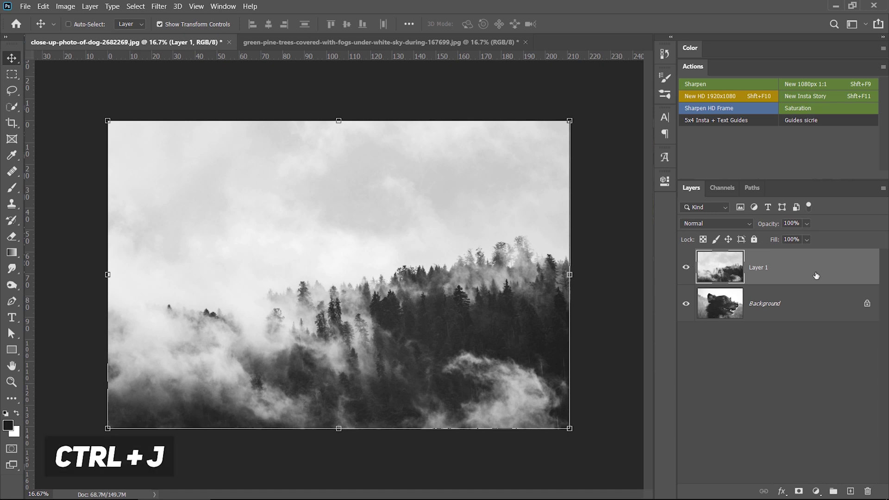
pyautogui.hotkey('ctrl', 'j')
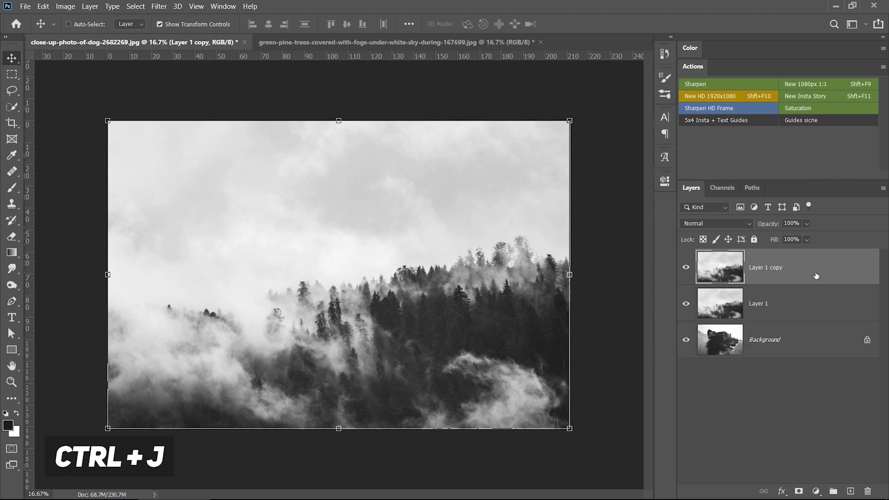
pyautogui.click(868, 340)
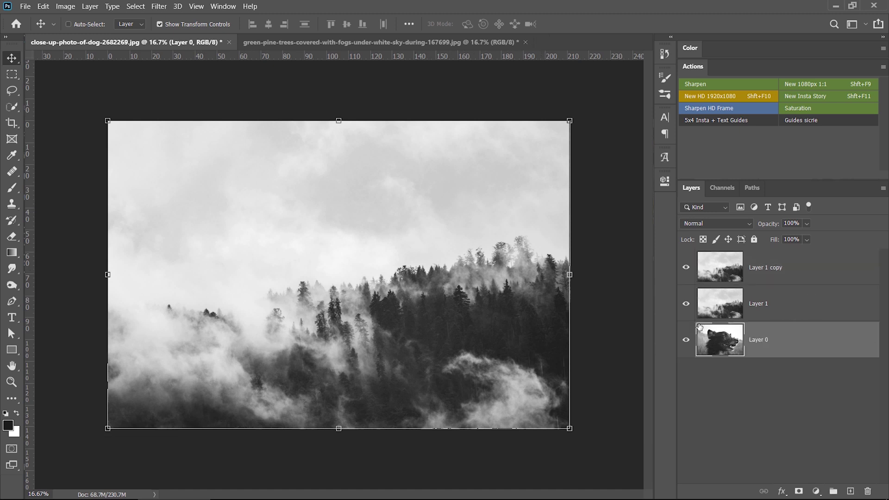
# - Rename the layers dog, trees 1 and trees 2, then hide both trees layers
pyautogui.doubleClick(757, 342)
pyautogui.write('dog')
pyautogui.press('Return')
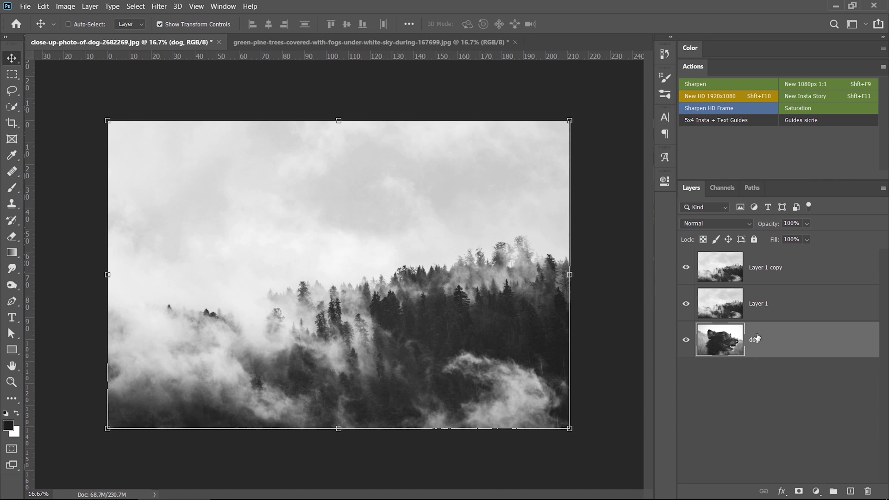
pyautogui.doubleClick(755, 305)
pyautogui.write('trees')
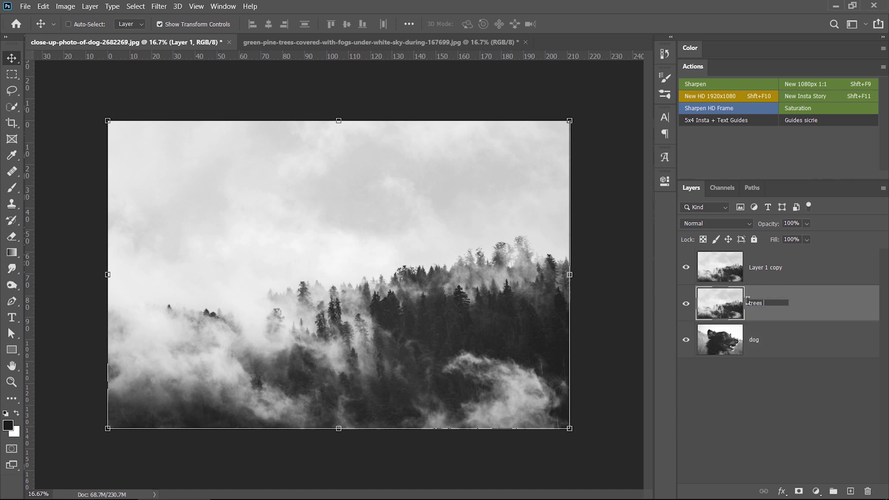
pyautogui.write(' 1')
pyautogui.press('Return')
pyautogui.doubleClick(774, 274)
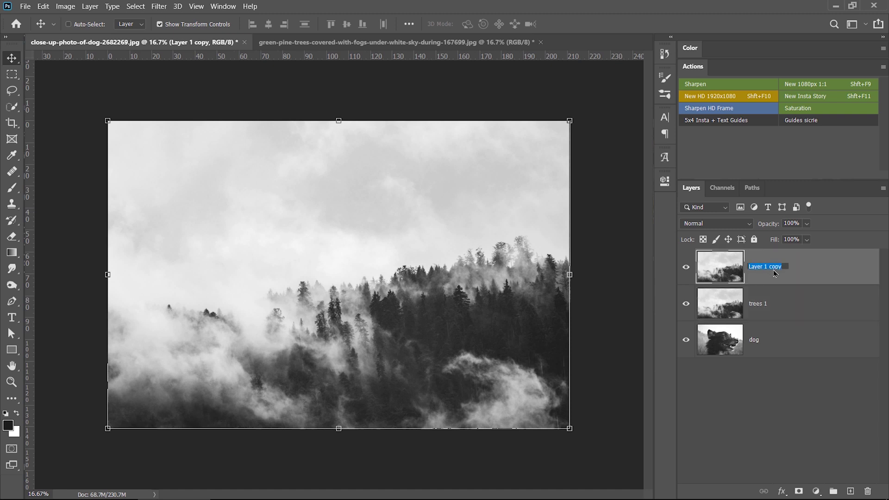
pyautogui.write('trees 2')
pyautogui.press('Return')
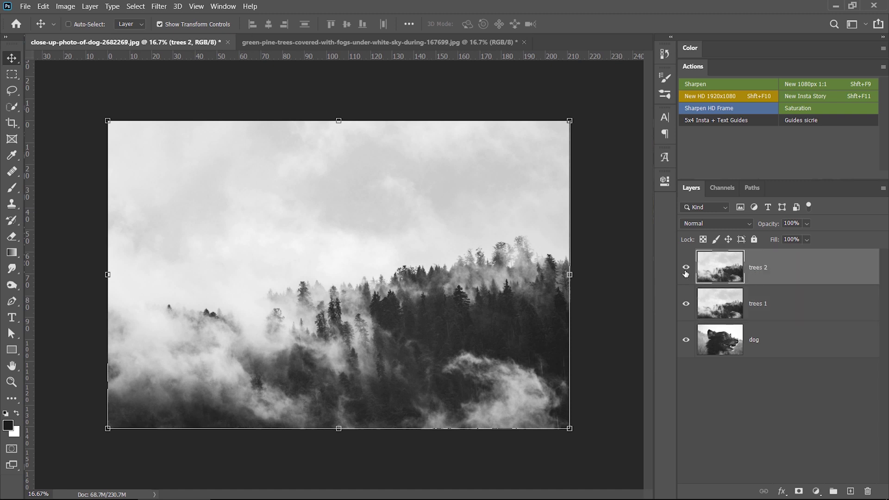
pyautogui.click(686, 267)
pyautogui.click(686, 305)
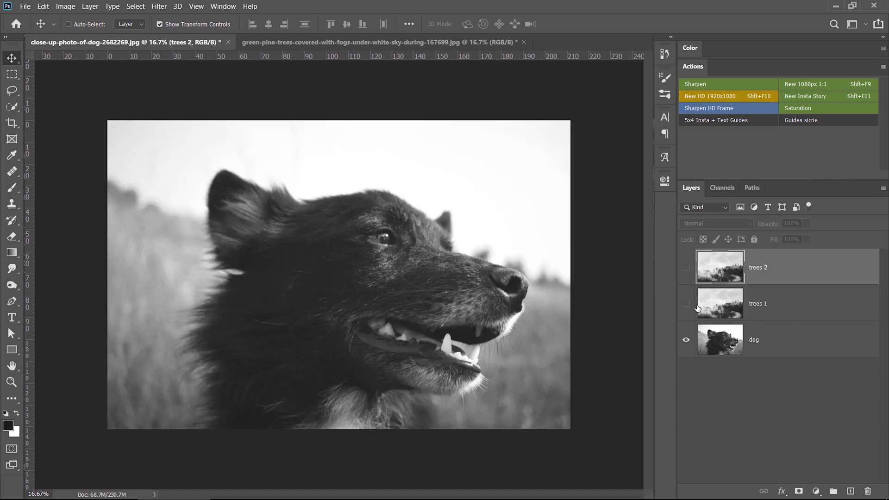
# - On the dog layer, start a Pen path along the jaw, fangs, teeth, gum and upper lip
pyautogui.click(782, 340)
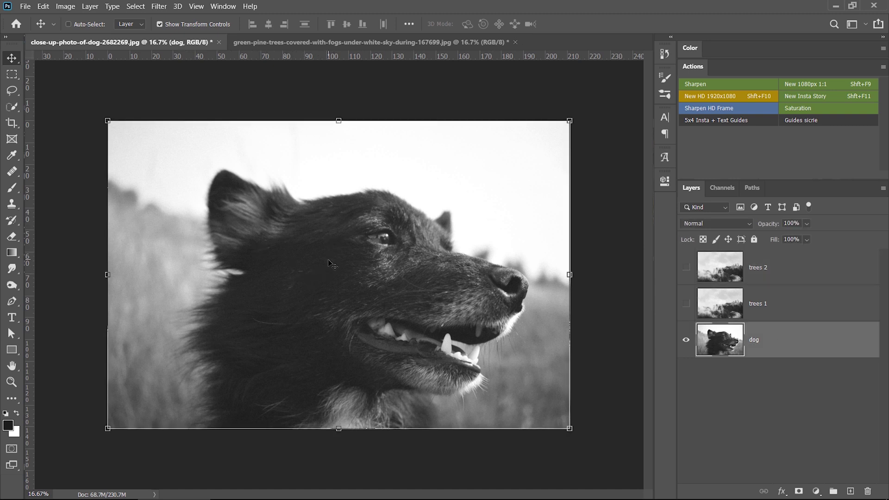
pyautogui.press('p')
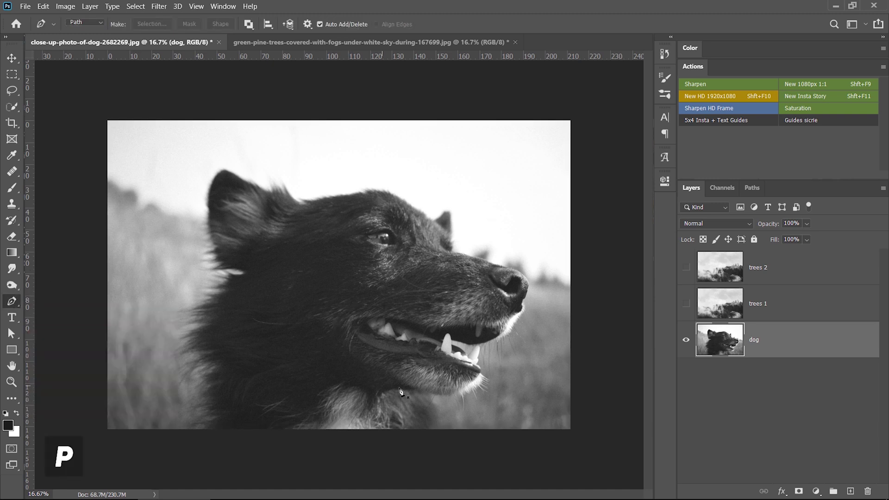
pyautogui.hotkey('ctrl', 'space')
pyautogui.moveTo(401, 392); pyautogui.dragTo(411, 300)
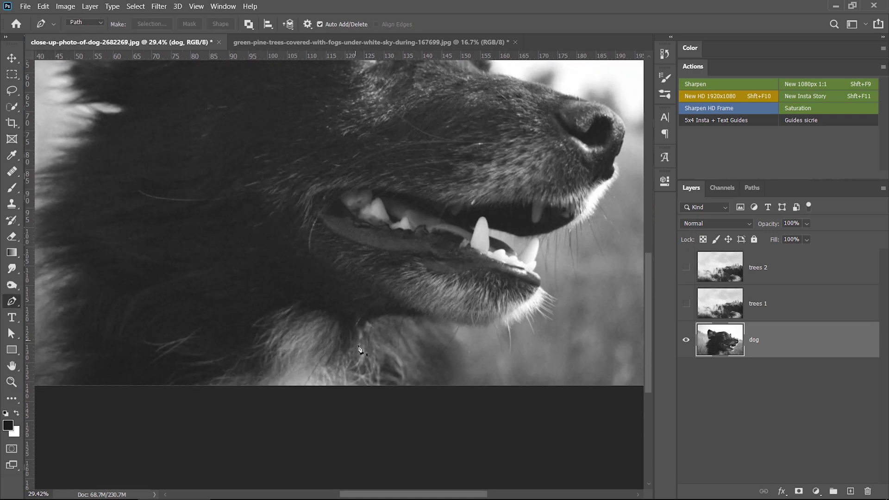
pyautogui.click(427, 410)
pyautogui.click(435, 330)
pyautogui.moveTo(443, 365); pyautogui.dragTo(485, 326)
pyautogui.moveTo(533, 306); pyautogui.dragTo(542, 283)
pyautogui.hotkey('ctrl', 'space')
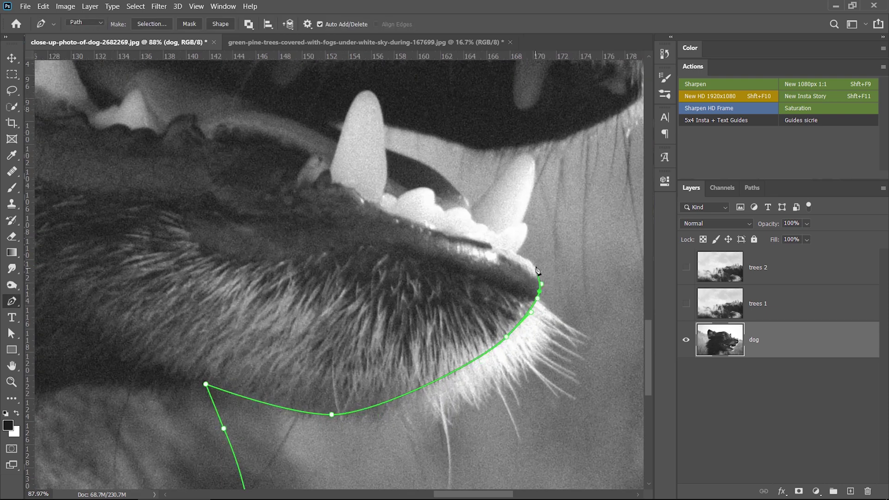
pyautogui.click(515, 253)
pyautogui.click(522, 222)
pyautogui.moveTo(535, 174); pyautogui.dragTo(536, 158)
pyautogui.click(500, 176)
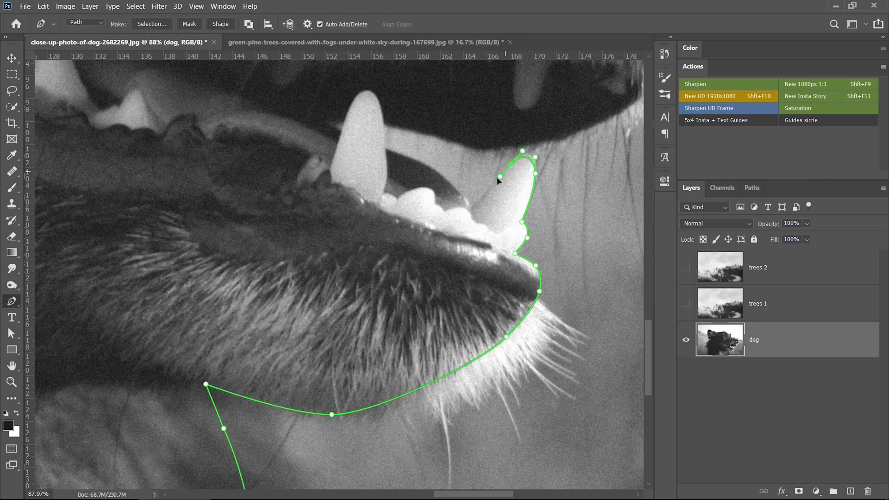
pyautogui.click(471, 208)
pyautogui.click(434, 169)
pyautogui.click(384, 148)
pyautogui.click(384, 125)
pyautogui.click(418, 131)
pyautogui.moveTo(438, 137); pyautogui.dragTo(476, 149)
pyautogui.click(472, 147)
pyautogui.click(514, 146)
# - Continue the path along the lip edge, up the nose front and over the nose
pyautogui.moveTo(580, 147); pyautogui.dragTo(292, 308)
pyautogui.click(338, 271)
pyautogui.click(372, 245)
pyautogui.moveTo(398, 196); pyautogui.dragTo(409, 176)
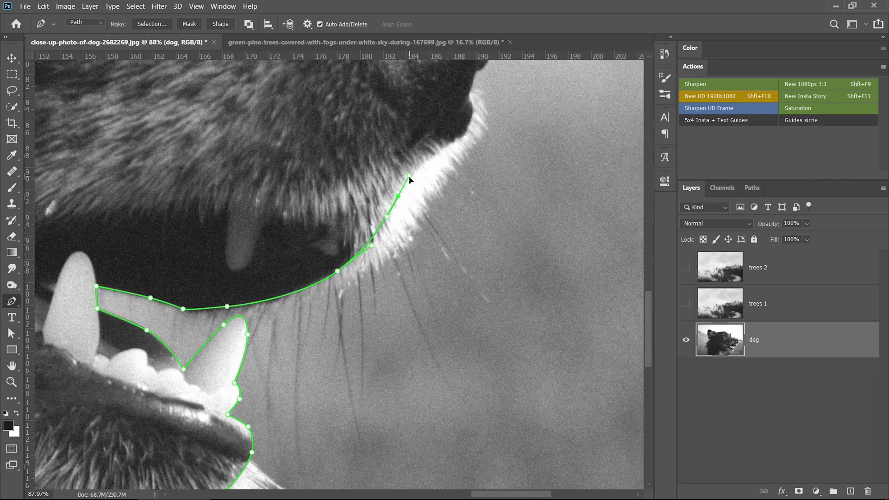
pyautogui.click(445, 146)
pyautogui.click(462, 139)
pyautogui.moveTo(463, 144); pyautogui.dragTo(447, 377)
pyautogui.click(455, 362)
pyautogui.click(456, 341)
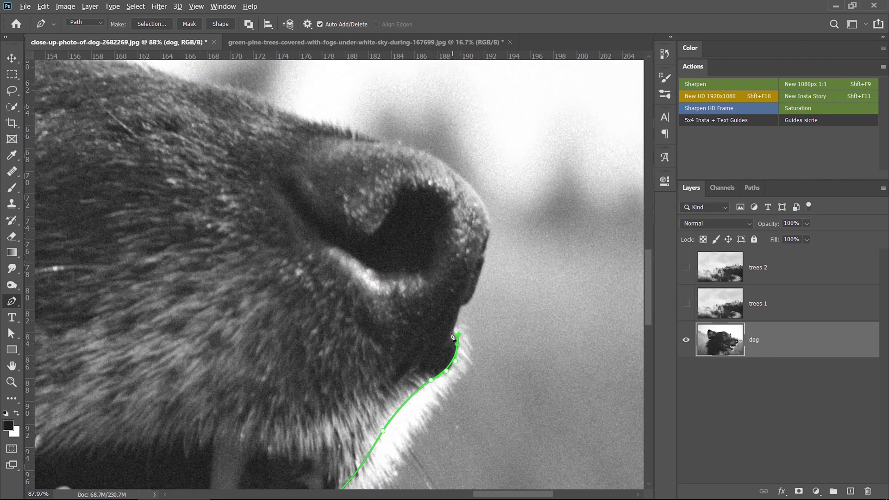
pyautogui.click(453, 331)
pyautogui.click(461, 307)
pyautogui.click(478, 280)
pyautogui.click(483, 202)
pyautogui.click(469, 180)
pyautogui.moveTo(386, 144); pyautogui.dragTo(331, 133)
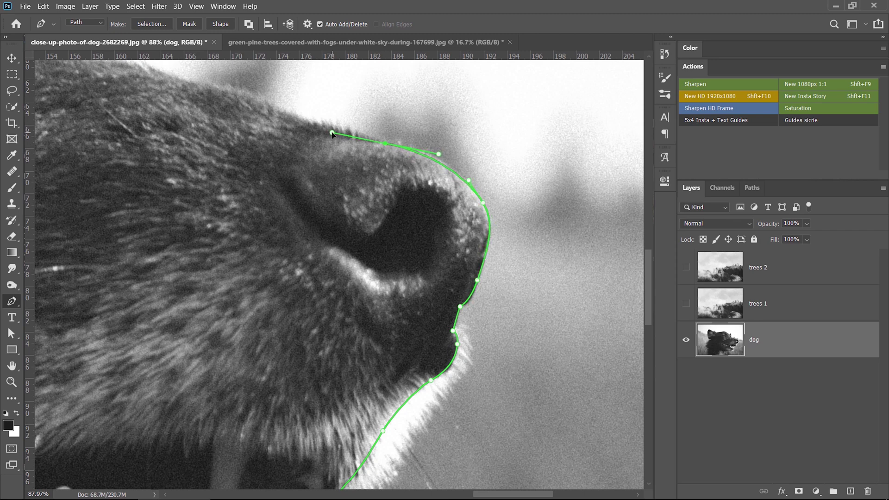
pyautogui.scroll(-3, 331, 133)
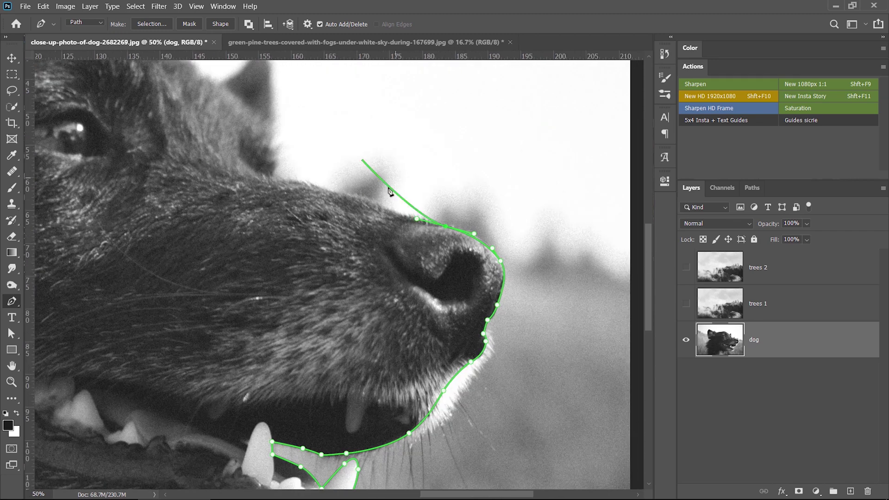
pyautogui.moveTo(368, 203); pyautogui.dragTo(337, 193)
# - Trace the path over the muzzle top, both ears and the top of the head
pyautogui.click(278, 180)
pyautogui.click(275, 144)
pyautogui.click(274, 82)
pyautogui.click(274, 71)
pyautogui.moveTo(344, 105); pyautogui.dragTo(581, 321)
pyautogui.moveTo(507, 271); pyautogui.dragTo(498, 267)
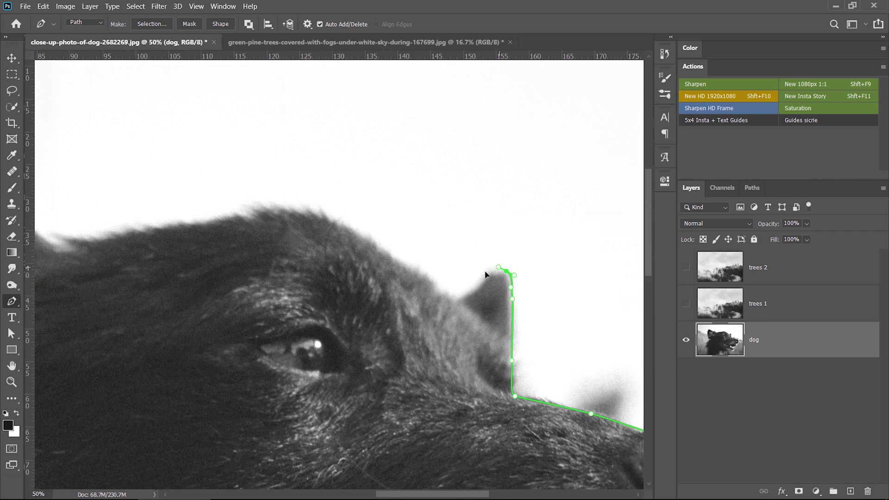
pyautogui.click(483, 280)
pyautogui.click(454, 298)
pyautogui.moveTo(347, 225); pyautogui.dragTo(306, 207)
pyautogui.moveTo(140, 236); pyautogui.dragTo(438, 277)
pyautogui.click(550, 237)
pyautogui.moveTo(368, 236); pyautogui.dragTo(329, 222)
pyautogui.click(246, 172)
pyautogui.click(222, 158)
pyautogui.moveTo(173, 183); pyautogui.dragTo(153, 223)
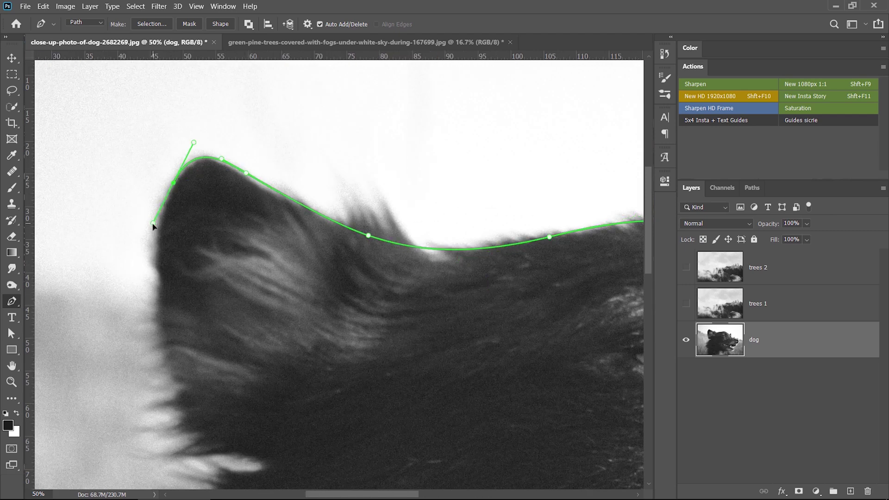
pyautogui.click(175, 397)
pyautogui.moveTo(174, 397); pyautogui.dragTo(143, 117)
pyautogui.click(179, 167)
pyautogui.click(219, 172)
pyautogui.moveTo(212, 189); pyautogui.dragTo(199, 188)
pyautogui.click(188, 185)
pyautogui.moveTo(138, 293); pyautogui.dragTo(209, 197)
# - Run the path down the neck to the photo's bottom and close it at the start
pyautogui.click(223, 192)
pyautogui.click(232, 249)
pyautogui.click(246, 377)
pyautogui.hotkey('ctrl', '0')
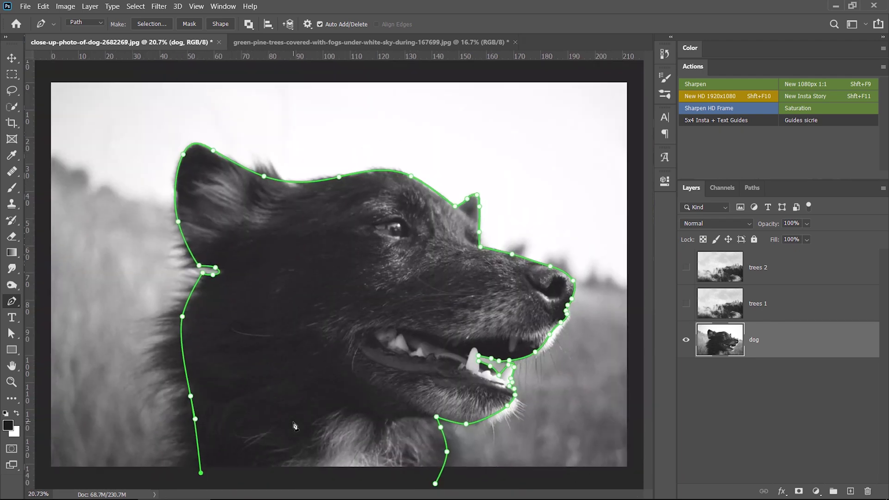
pyautogui.click(435, 484)
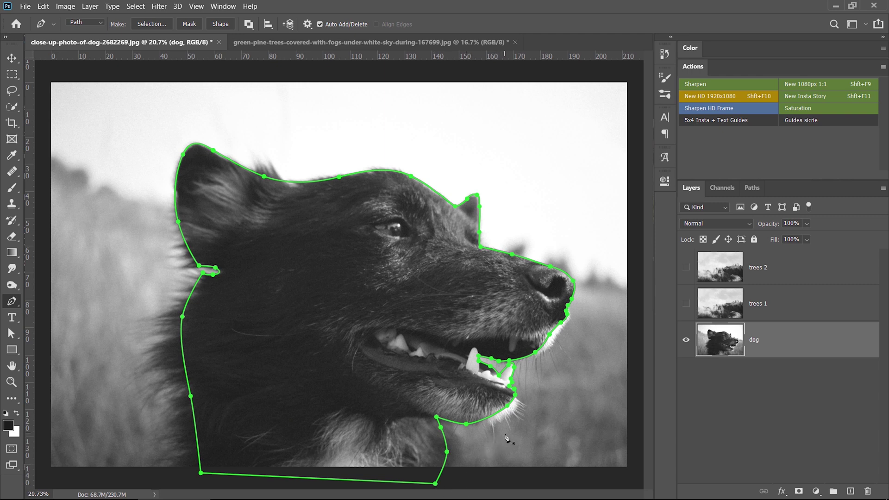
# - Shrink the dog image with the recorded resize action and deselect the Work Path
pyautogui.hotkey('shift', 'F10')
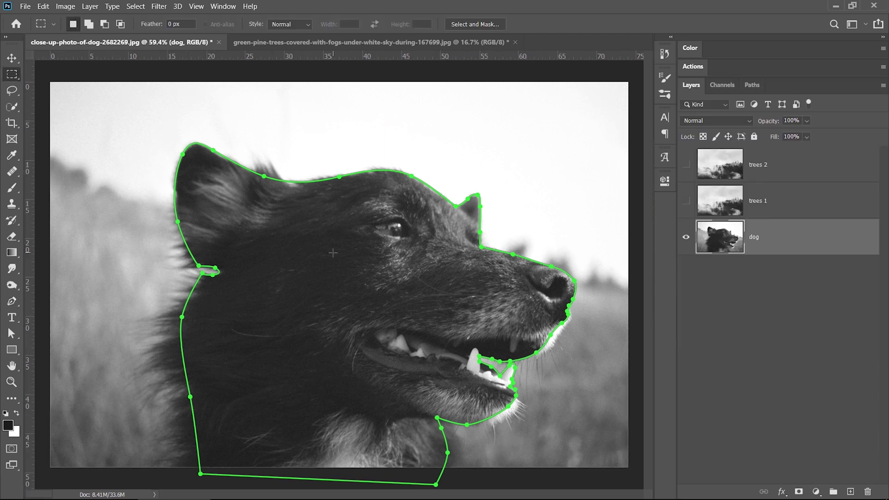
pyautogui.click(757, 84)
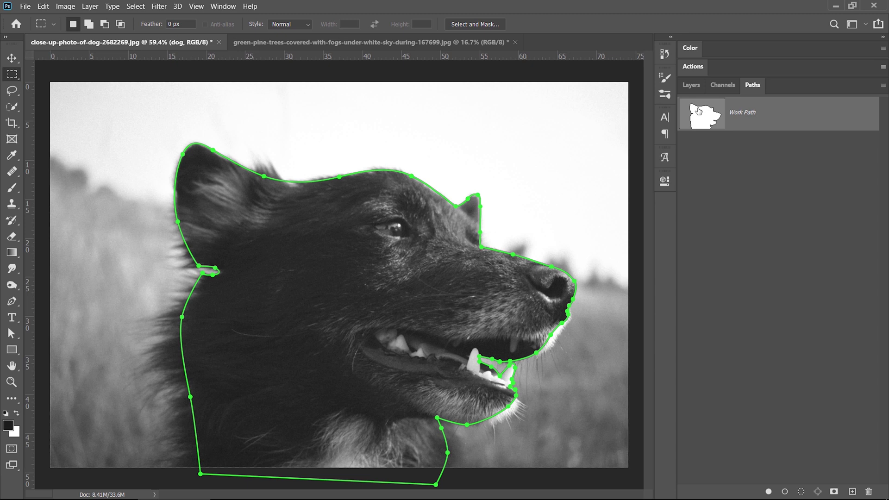
pyautogui.click(745, 168)
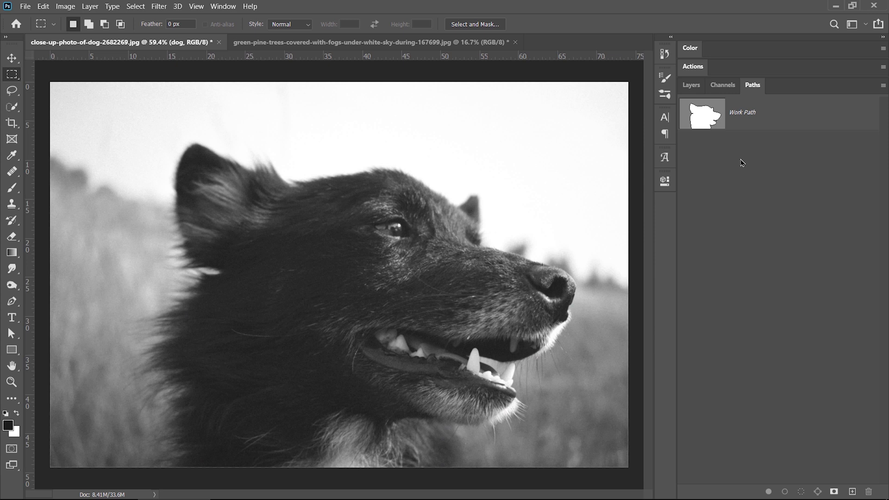
pyautogui.click(692, 87)
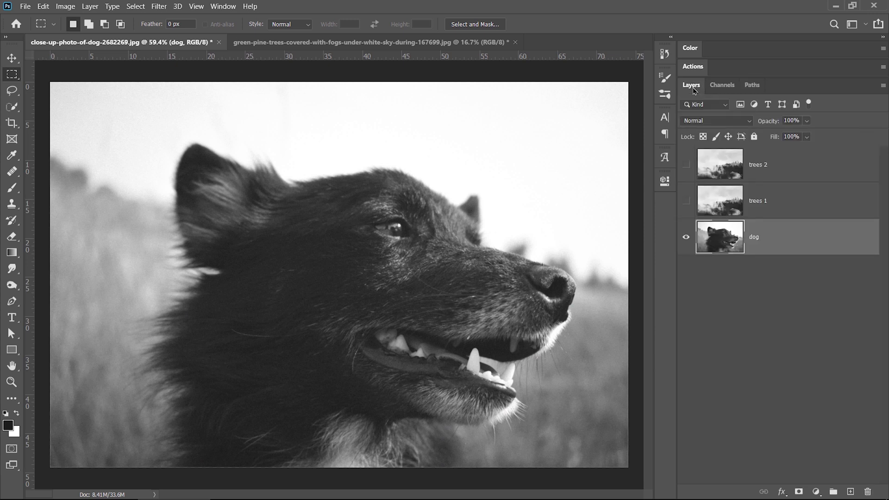
# - Add a Curves adjustment with the black point raised and the white point lowered
pyautogui.click(817, 492)
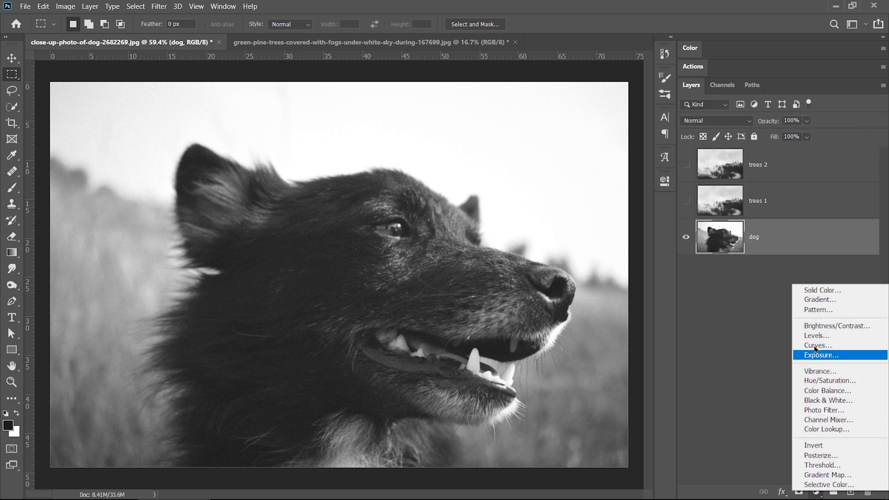
pyautogui.click(815, 347)
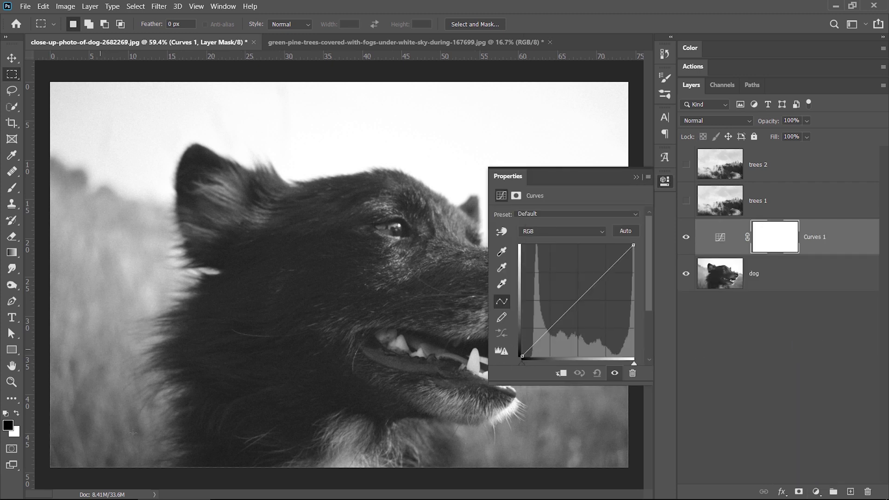
pyautogui.moveTo(522, 363); pyautogui.dragTo(549, 374)
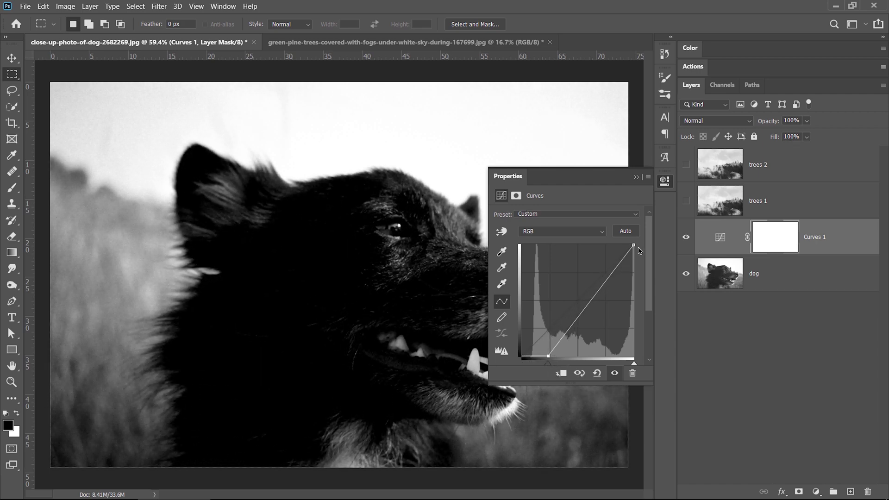
pyautogui.moveTo(634, 246); pyautogui.dragTo(626, 244)
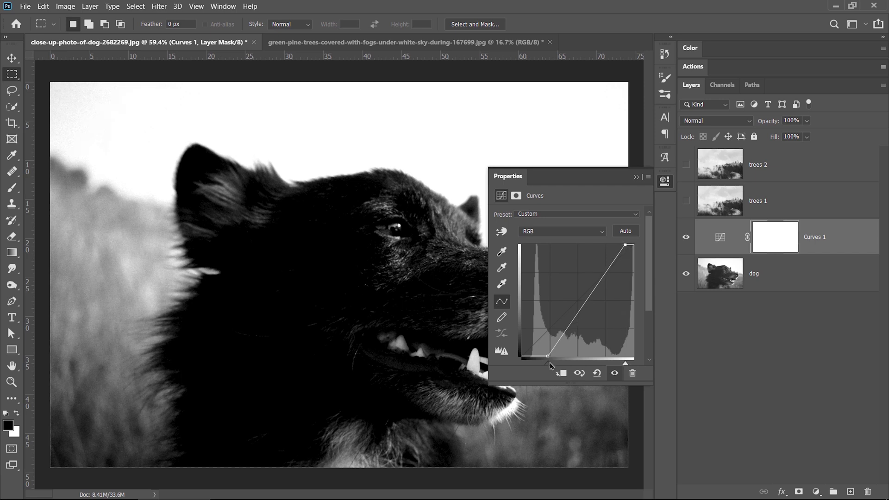
pyautogui.click(665, 182)
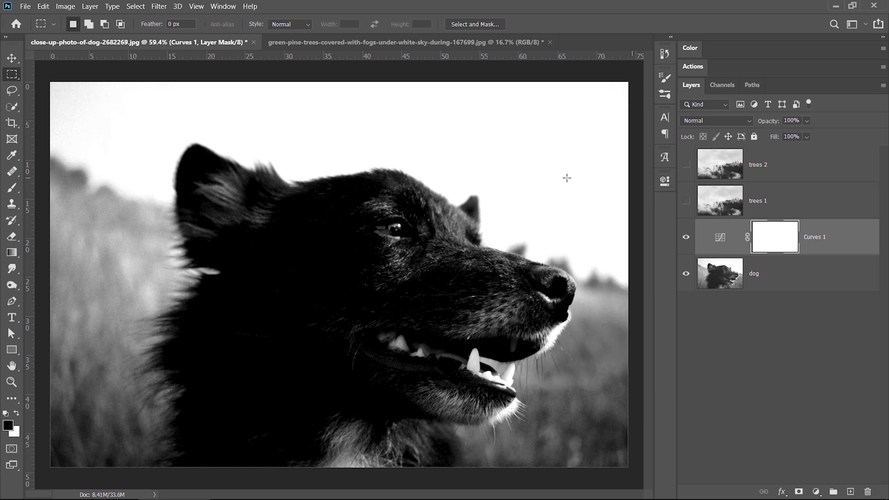
# - Load the dog Work Path as a selection and open Select and Mask
pyautogui.click(752, 85)
pyautogui.click(708, 117)
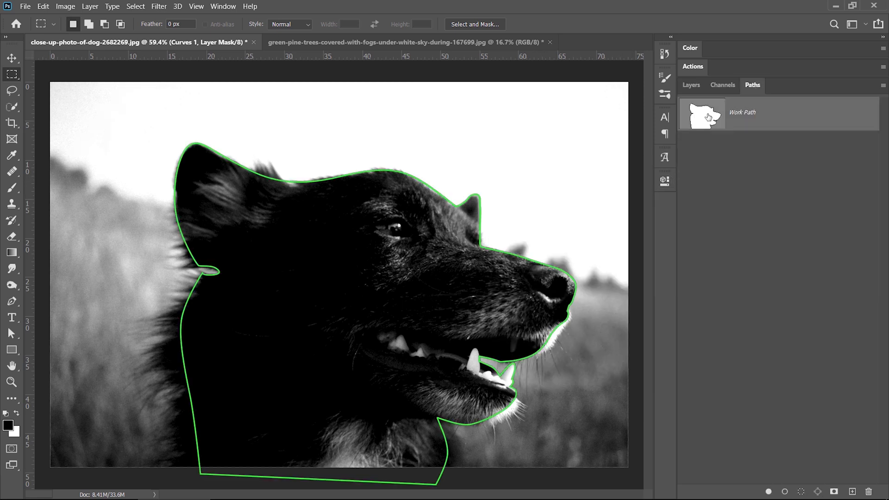
pyautogui.hotkey('ctrl', 'Return')
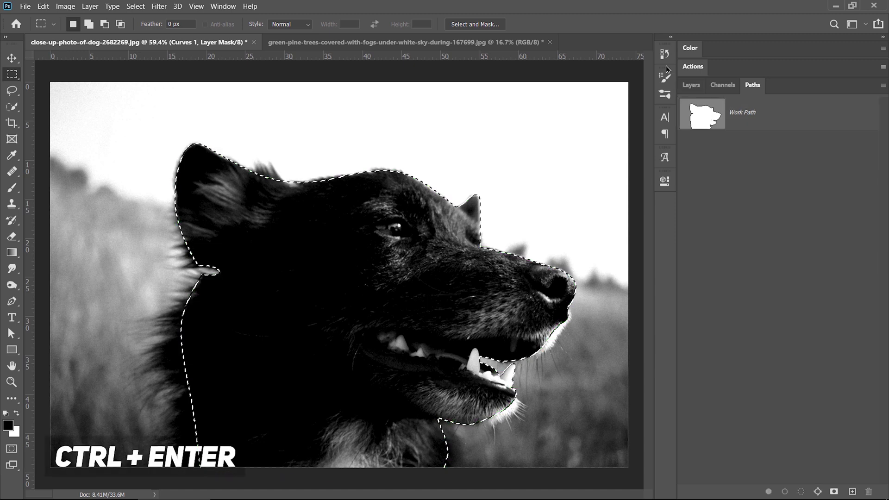
pyautogui.click(691, 86)
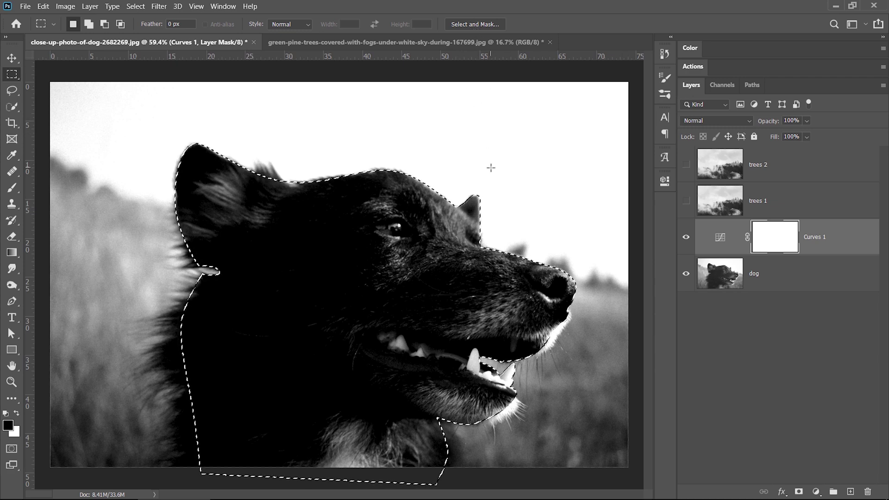
pyautogui.hotkey('ctrl', 'alt', 'r')
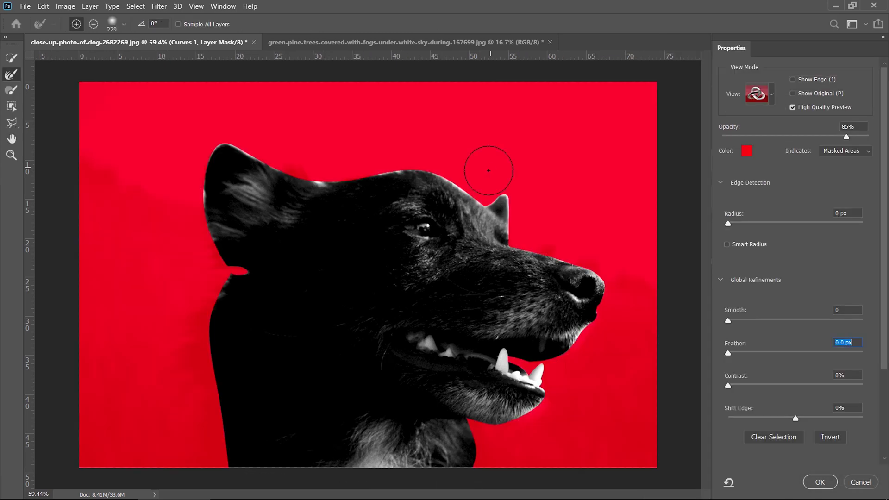
# - Brush over the dog's left-side fur edges with a slightly smaller Refine Edge Brush
pyautogui.press('[')
pyautogui.moveTo(214, 465)
pyautogui.mouseDown()
pyautogui.moveTo(192, 327)
pyautogui.moveTo(218, 272)
pyautogui.moveTo(237, 270)
pyautogui.moveTo(193, 232)
pyautogui.moveTo(188, 184)
pyautogui.moveTo(208, 138)
pyautogui.moveTo(230, 132)
pyautogui.moveTo(326, 166)
pyautogui.moveTo(440, 153)
pyautogui.moveTo(507, 205)
pyautogui.moveTo(512, 226)
pyautogui.moveTo(522, 220)
pyautogui.mouseUp()
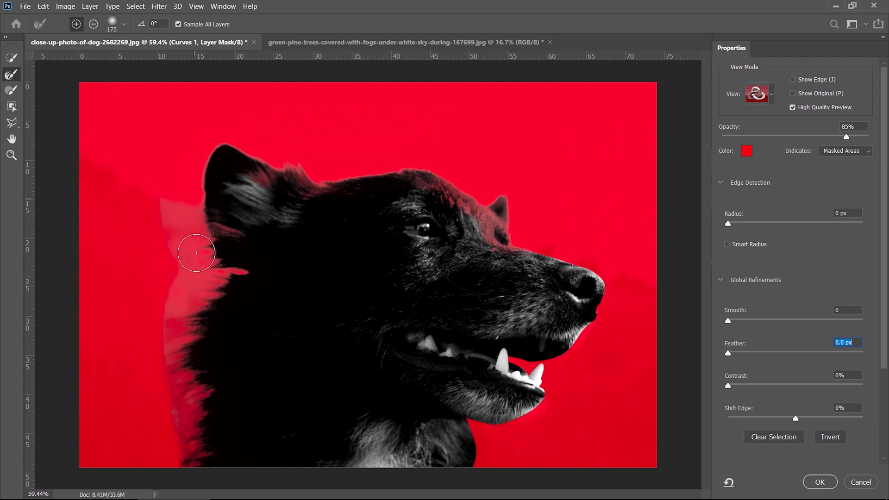
pyautogui.moveTo(196, 253)
pyautogui.mouseDown()
pyautogui.moveTo(189, 457)
pyautogui.moveTo(199, 468)
pyautogui.mouseUp()
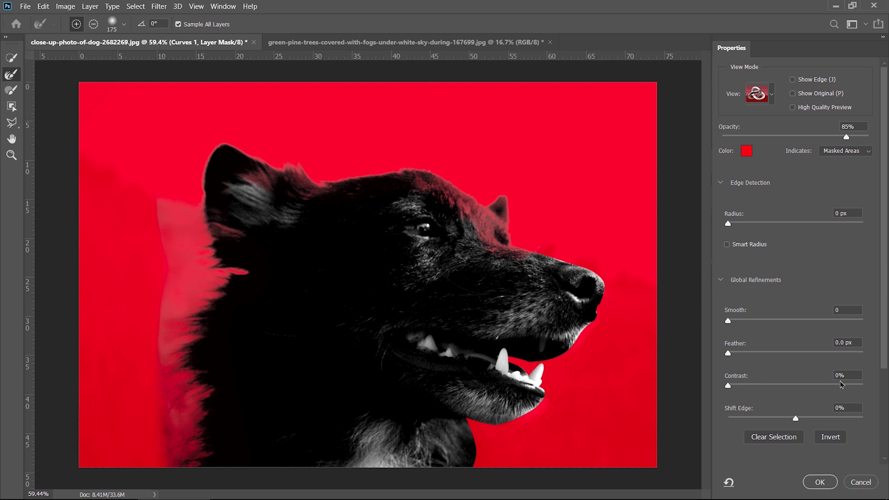
# - Set edge Contrast to 45% and Feather to 1 px, then apply the refinement
pyautogui.click(840, 375)
pyautogui.write('45')
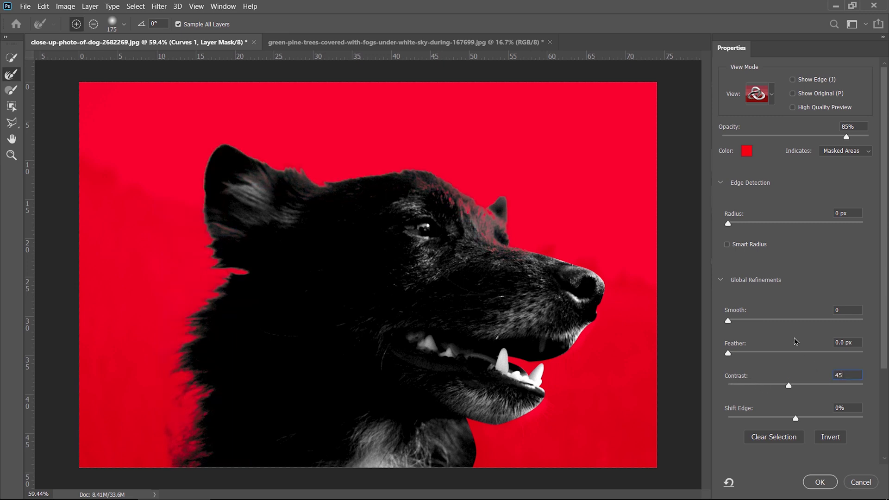
pyautogui.hotkey('shift', 'Tab')
pyautogui.write('1')
pyautogui.click(820, 483)
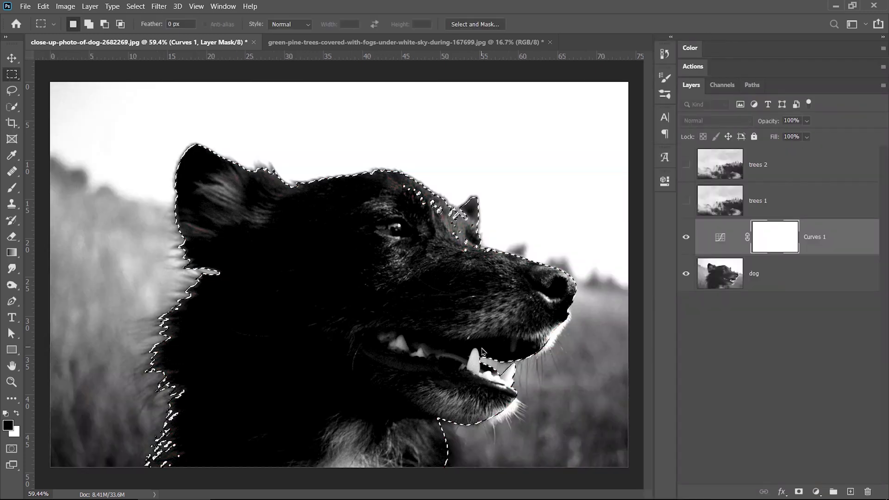
# - Add a layer mask to the dog layer from the selection and delete the Curves 1 layer
pyautogui.click(788, 274)
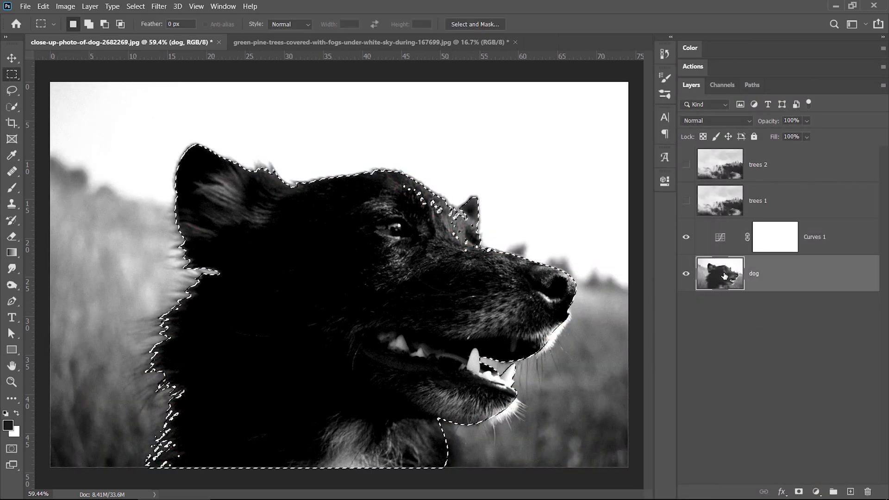
pyautogui.click(799, 492)
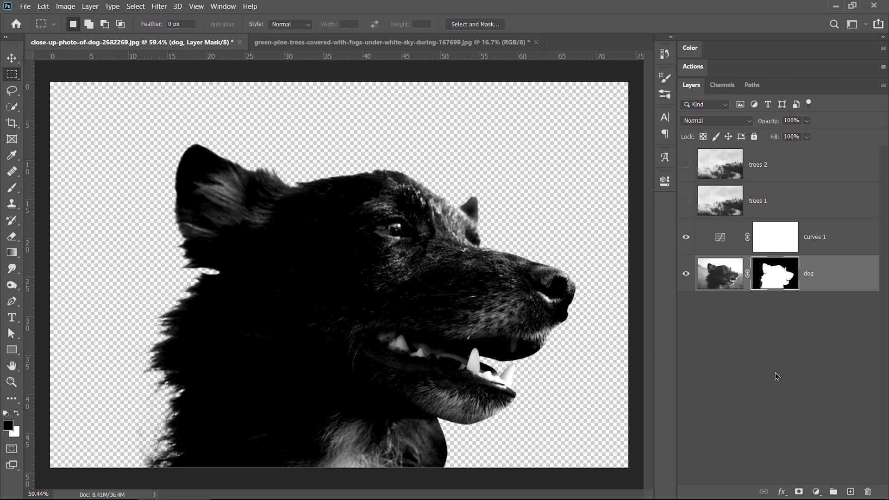
pyautogui.click(841, 240)
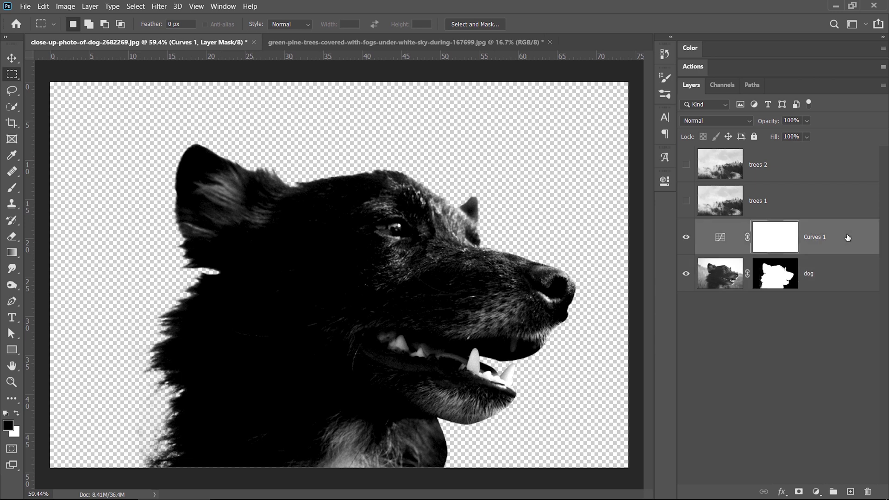
pyautogui.press('Delete')
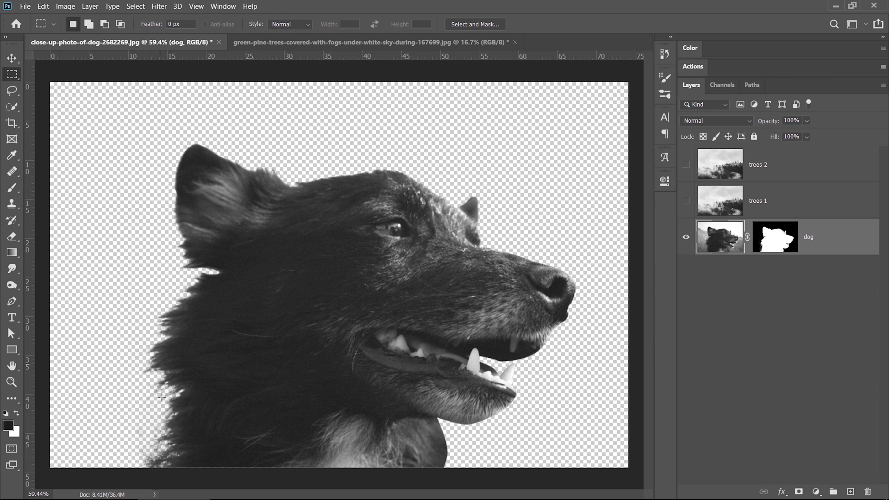
# - In the mask-only view, paint white at 23% flow to soften the dog's jaw edge
pyautogui.keyDown('alt'); pyautogui.click(781, 243); pyautogui.keyUp('alt')
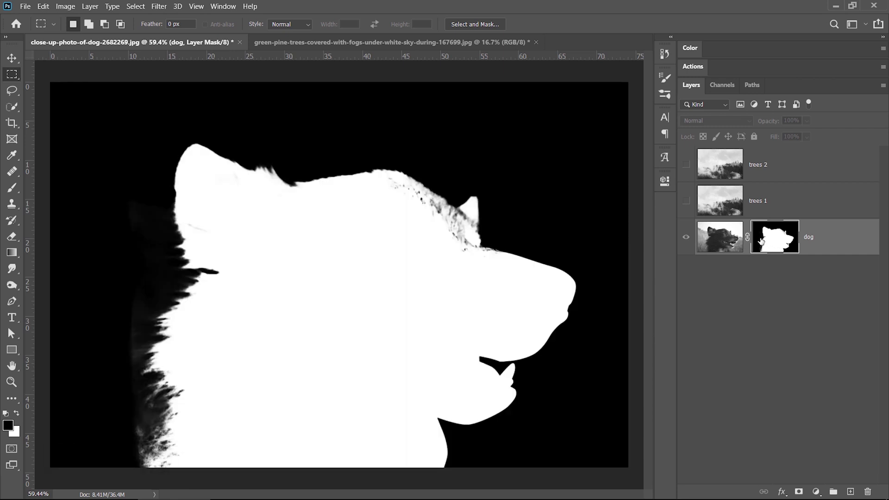
pyautogui.press('b')
pyautogui.scroll(5, 432, 221)
pyautogui.press('x')
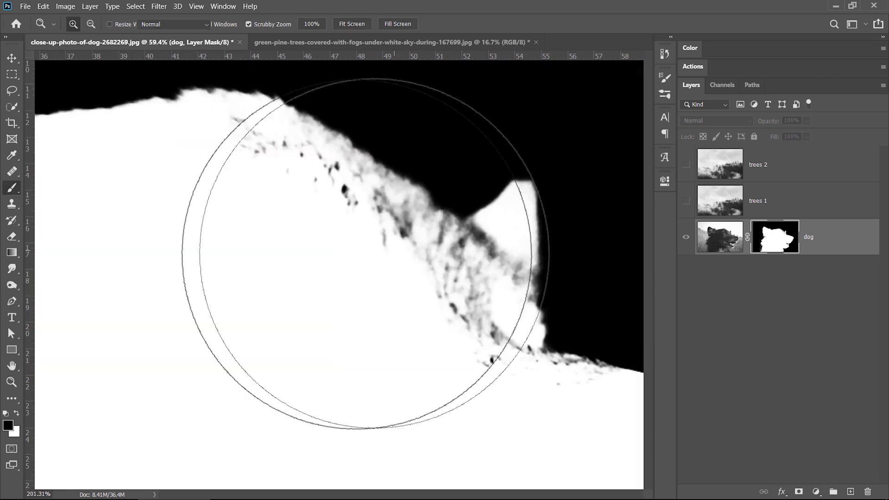
pyautogui.moveTo(488, 248)
pyautogui.mouseDown()
pyautogui.moveTo(524, 297)
pyautogui.moveTo(560, 379)
pyautogui.moveTo(459, 240)
pyautogui.moveTo(339, 161)
pyautogui.moveTo(367, 250)
pyautogui.mouseUp()
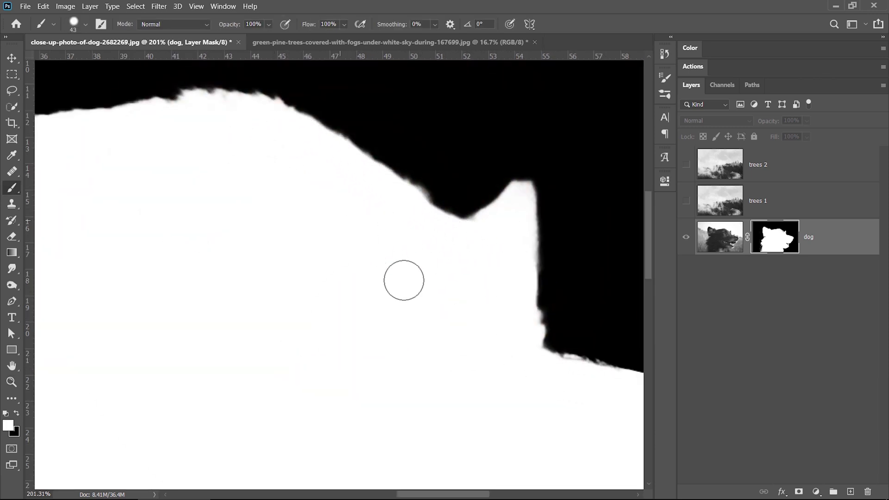
pyautogui.scroll(-4, 367, 250)
pyautogui.scroll(4, 349, 167)
pyautogui.scroll(-4, 396, 332)
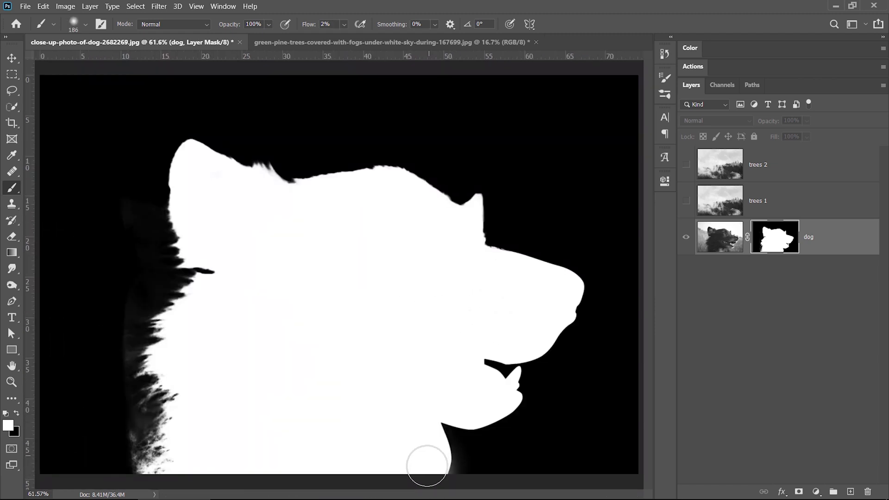
pyautogui.scroll(4, 446, 430)
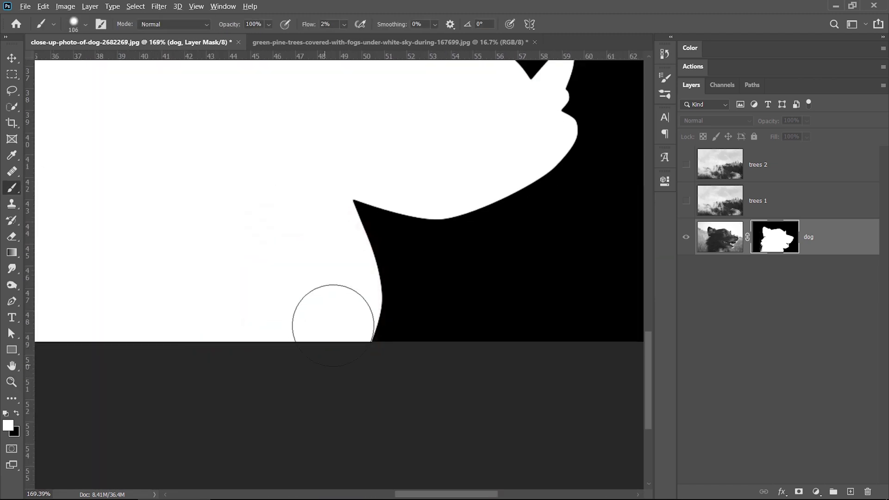
pyautogui.hotkey('shift', '2')
pyautogui.hotkey('shift', '3')
pyautogui.moveTo(332, 314)
pyautogui.mouseDown()
pyautogui.moveTo(334, 292)
pyautogui.moveTo(310, 279)
pyautogui.moveTo(318, 200)
pyautogui.moveTo(284, 324)
pyautogui.mouseUp()
pyautogui.press('x')
pyautogui.press(']')
pyautogui.press(']')
pyautogui.press(']')
pyautogui.press(']')
pyautogui.moveTo(259, 278); pyautogui.dragTo(268, 321)
pyautogui.press('x')
pyautogui.hotkey('ctrl', 'z')
pyautogui.hotkey('ctrl', 'z')
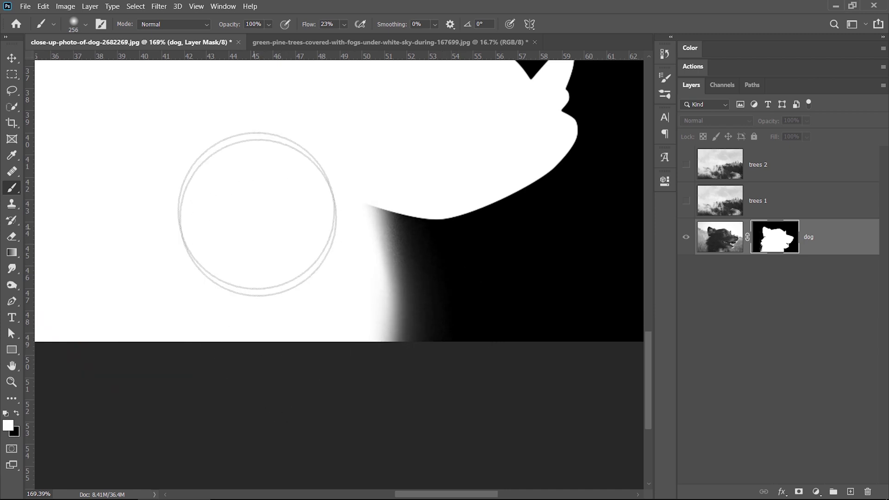
pyautogui.hotkey('ctrl', '0')
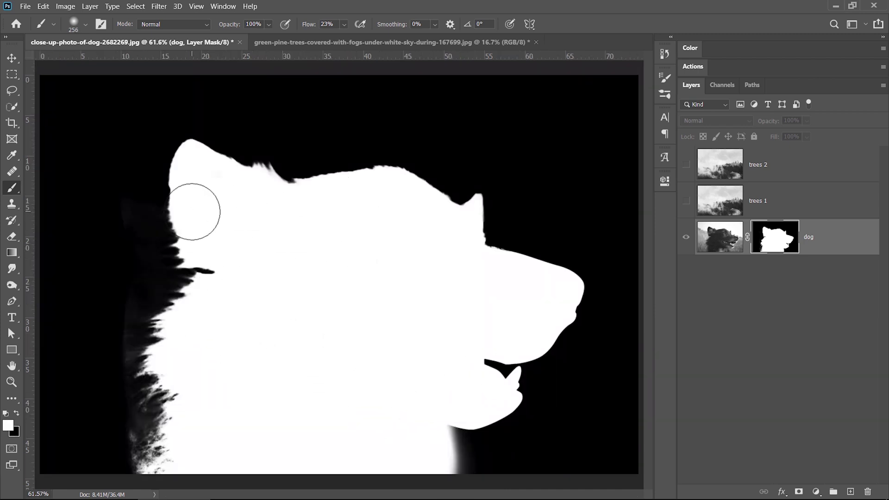
# - Paint black with a 398 px Overlay brush at 6% flow over the left-fur haze
pyautogui.click(166, 24)
pyautogui.click(157, 184)
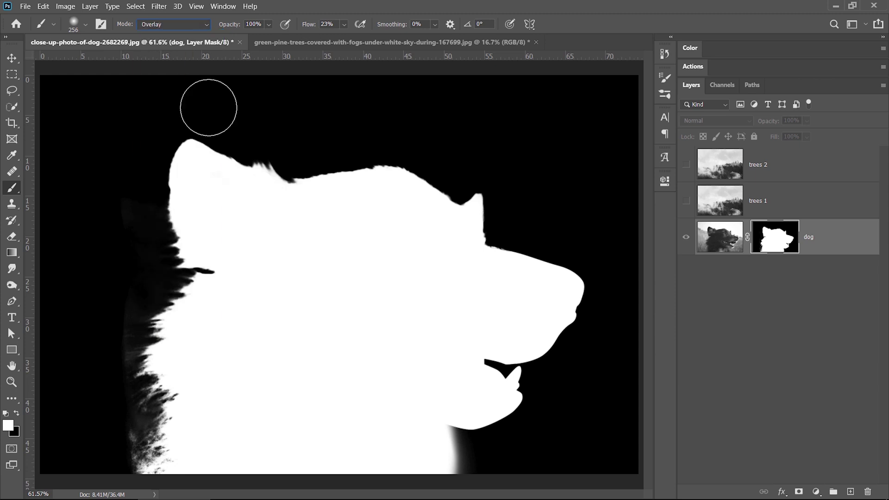
pyautogui.write('6')
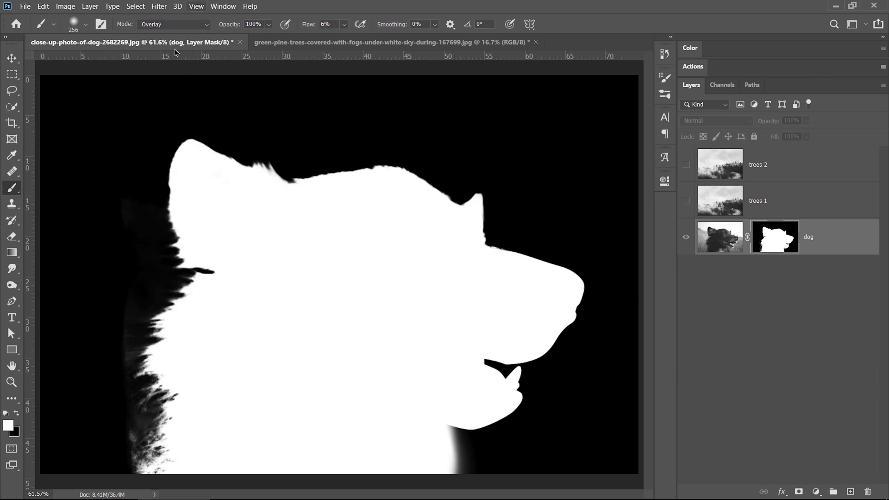
pyautogui.write('x')
pyautogui.moveTo(90, 253); pyautogui.dragTo(118, 252)
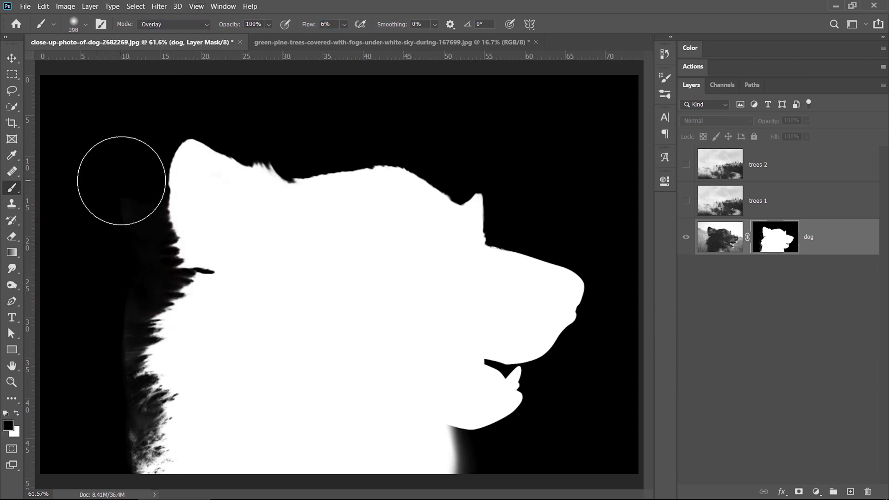
pyautogui.moveTo(121, 180)
pyautogui.mouseDown()
pyautogui.moveTo(121, 271)
pyautogui.moveTo(149, 274)
pyautogui.moveTo(110, 321)
pyautogui.moveTo(94, 367)
pyautogui.moveTo(106, 369)
pyautogui.moveTo(107, 450)
pyautogui.moveTo(99, 435)
pyautogui.moveTo(118, 397)
pyautogui.moveTo(127, 399)
pyautogui.moveTo(104, 431)
pyautogui.moveTo(97, 397)
pyautogui.moveTo(100, 456)
pyautogui.moveTo(110, 308)
pyautogui.moveTo(133, 272)
pyautogui.moveTo(119, 133)
pyautogui.mouseUp()
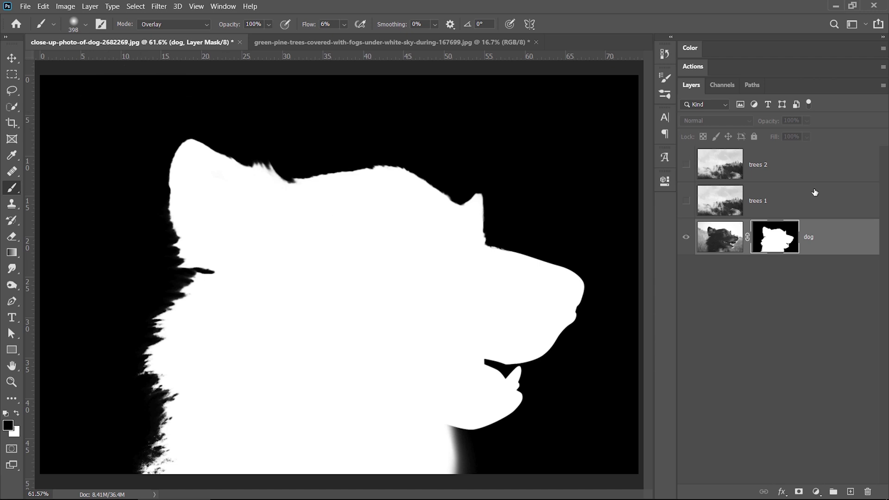
# - Leave the dog layer's mask view to see the cut-out dog on transparency again
pyautogui.keyDown('alt'); pyautogui.click(782, 244); pyautogui.keyUp('alt')
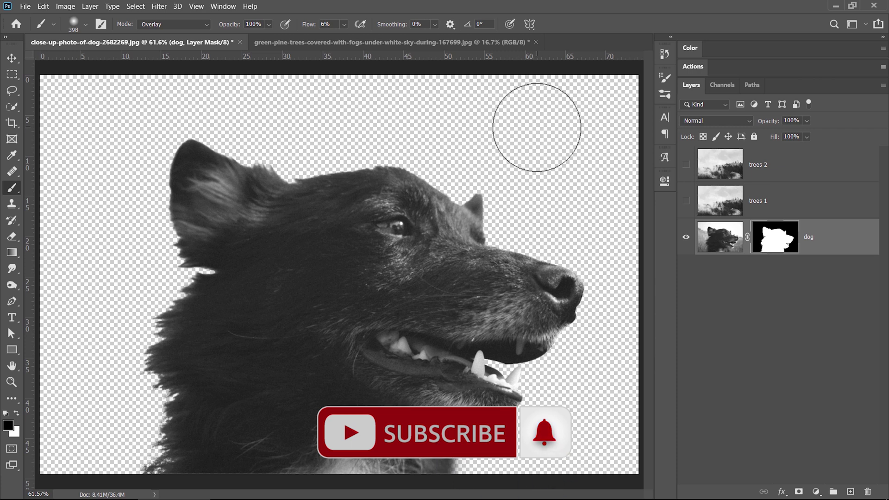
# - Add a Curves layer above the dog, pushing the black point right and bending an S-curve
pyautogui.click(817, 492)
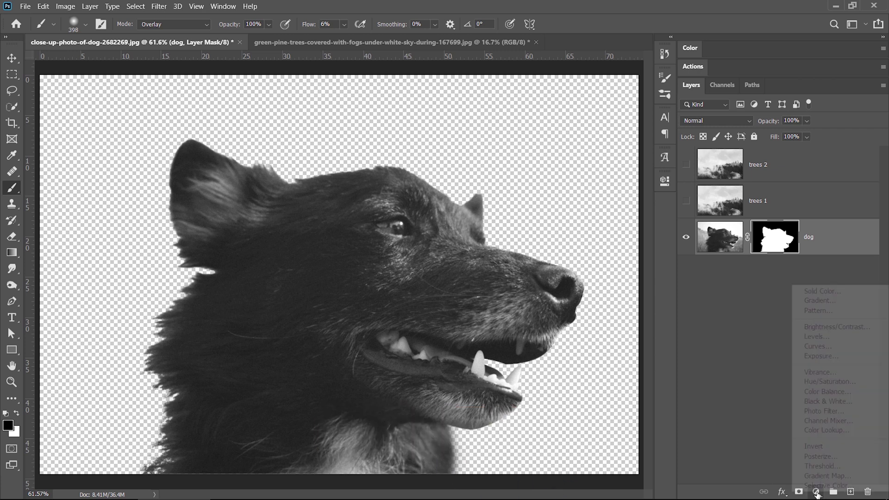
pyautogui.click(813, 347)
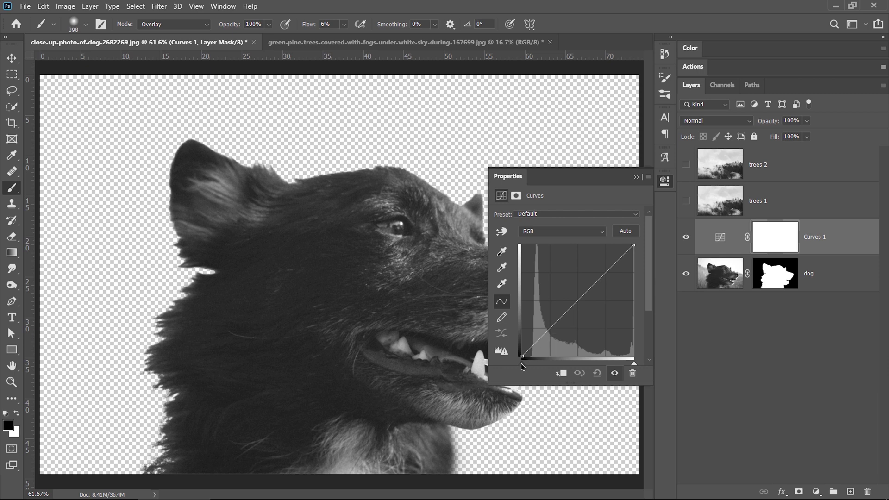
pyautogui.moveTo(521, 365); pyautogui.dragTo(531, 366)
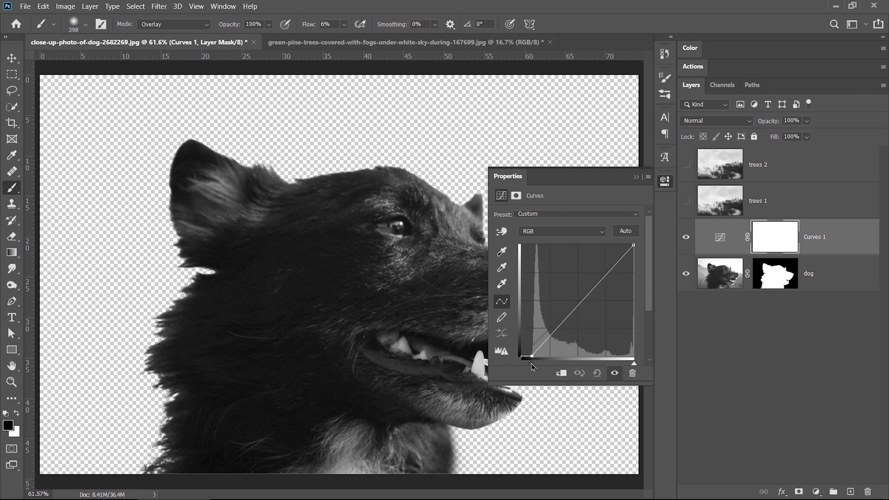
pyautogui.moveTo(607, 274); pyautogui.dragTo(583, 296)
pyautogui.click(601, 263)
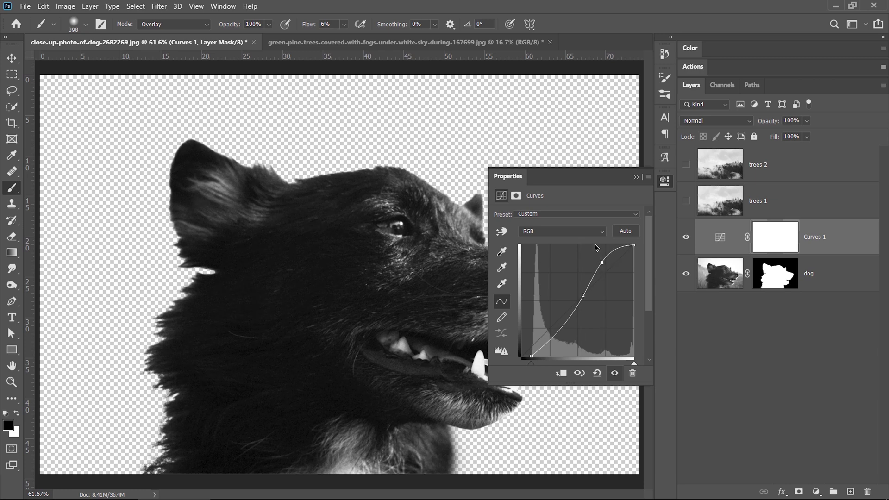
pyautogui.click(665, 181)
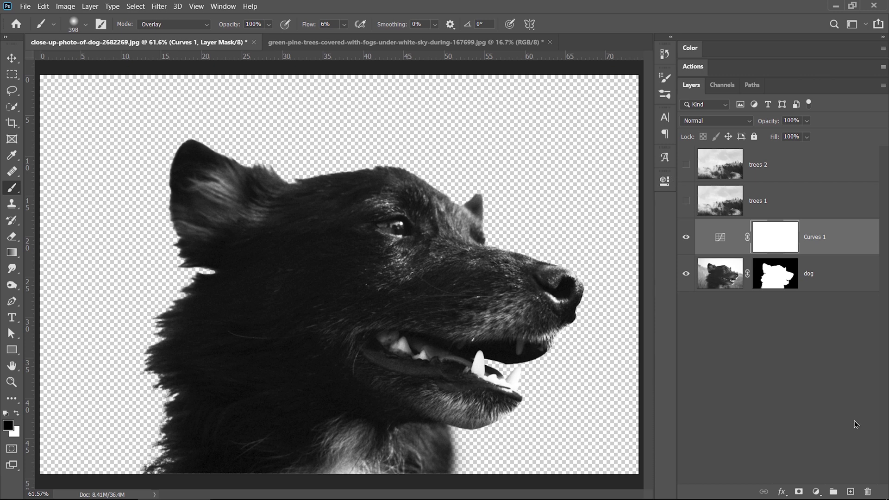
pyautogui.click(816, 492)
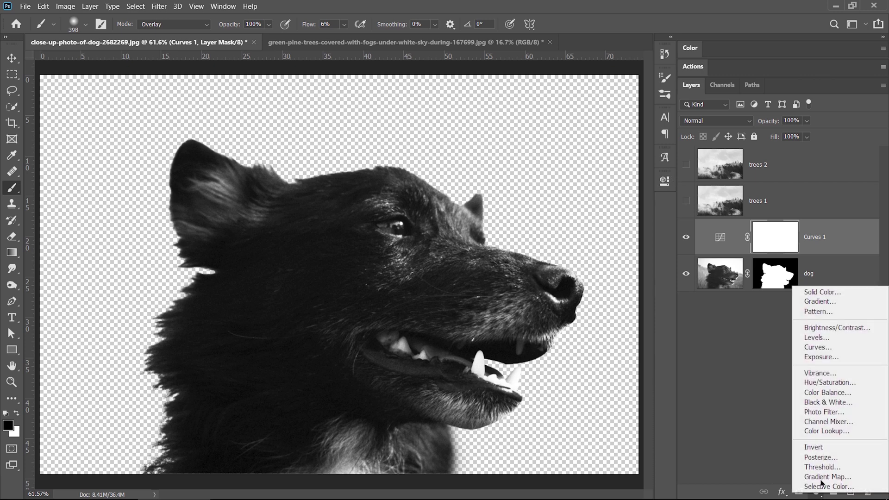
# - Add a white Solid Color fill layer and move it below the dog layer
pyautogui.click(831, 296)
pyautogui.moveTo(518, 167); pyautogui.dragTo(463, 110)
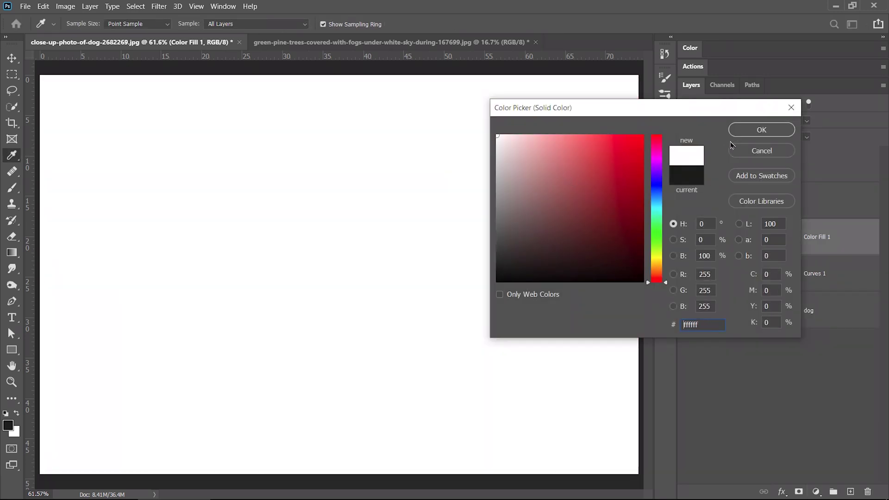
pyautogui.click(747, 131)
pyautogui.moveTo(849, 237); pyautogui.dragTo(844, 329)
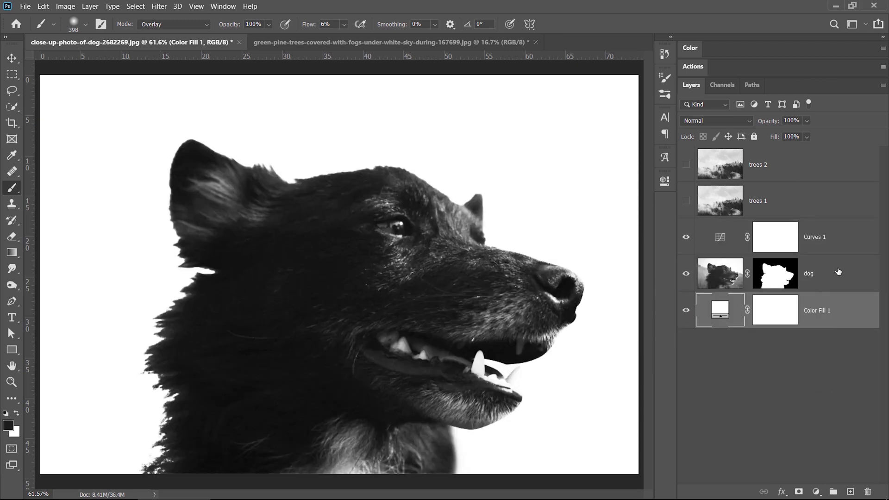
# - Group the dog and white fill layers with Ctrl+G and name the group 'dog'
pyautogui.keyDown('shift'); pyautogui.click(844, 281); pyautogui.keyUp('shift')
pyautogui.hotkey('ctrl', 'g')
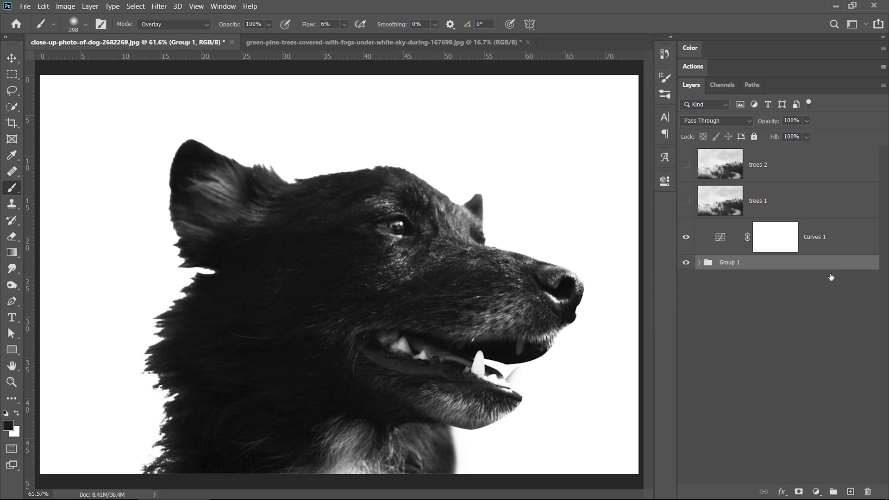
pyautogui.doubleClick(732, 263)
pyautogui.write('dog')
pyautogui.press('Return')
# - Inside the dog group, move the dog layer higher on the canvas
pyautogui.click(700, 263)
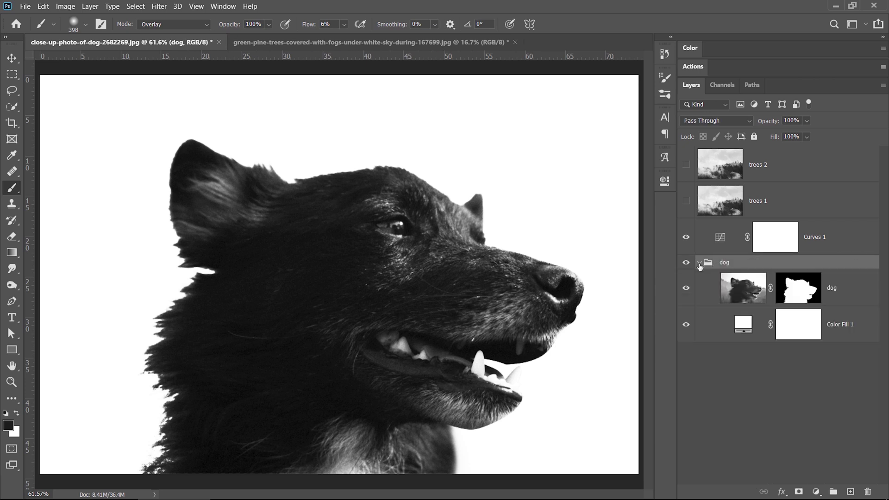
pyautogui.click(729, 290)
pyautogui.press('v')
pyautogui.moveTo(354, 273); pyautogui.dragTo(349, 235)
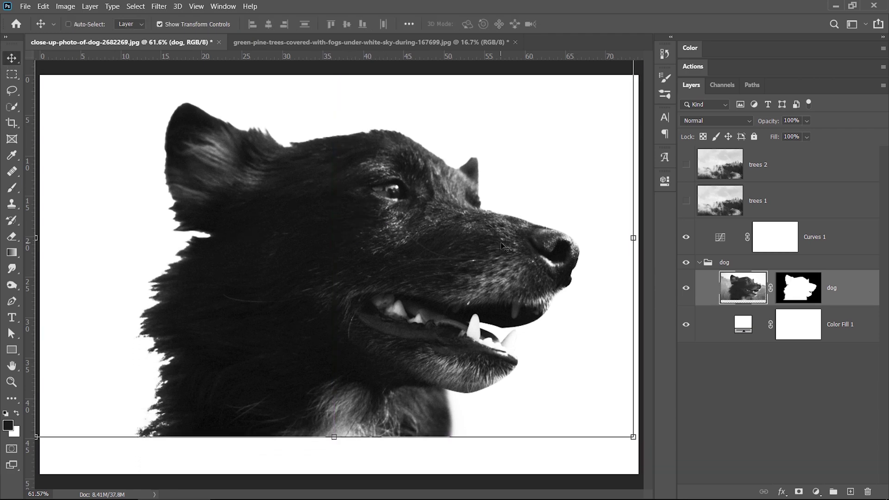
# - Make the trees 1 layer visible and convert it to a smart object
pyautogui.click(686, 202)
pyautogui.hotkey('ctrl', '0')
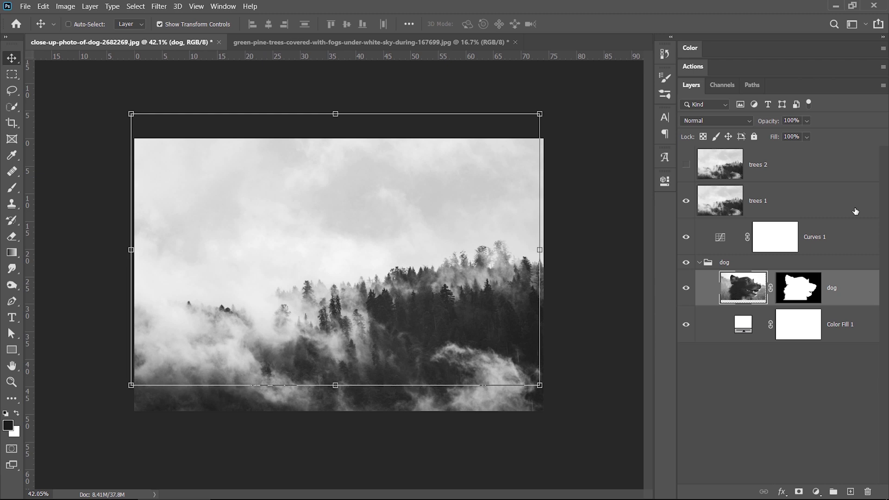
pyautogui.click(823, 208)
pyautogui.rightClick(824, 208)
pyautogui.click(778, 173)
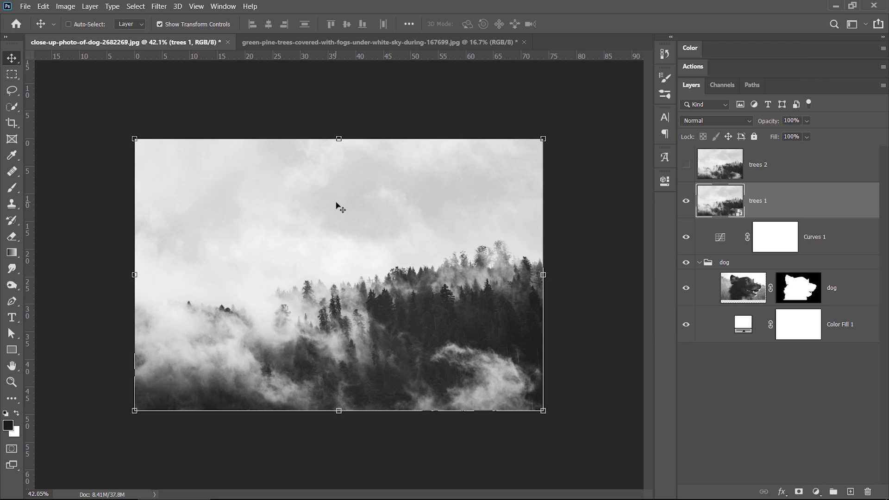
# - Change the trees 1 layer's blend mode to Lighten
pyautogui.click(722, 121)
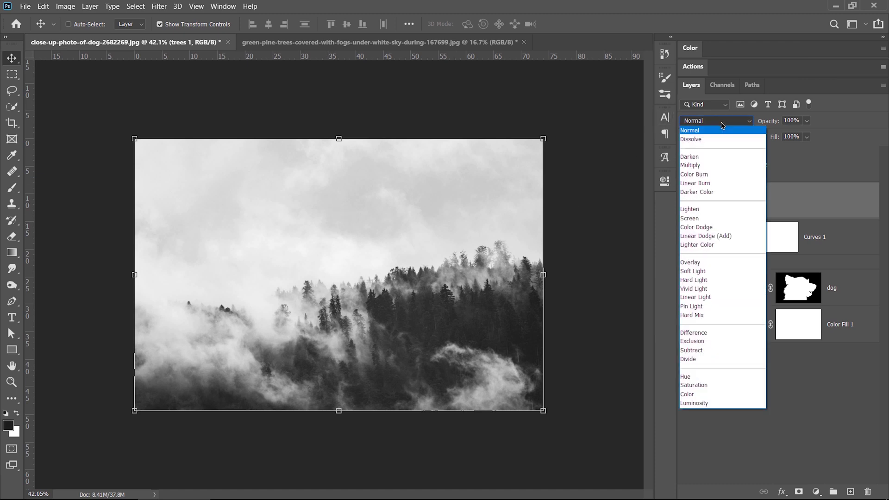
pyautogui.click(717, 212)
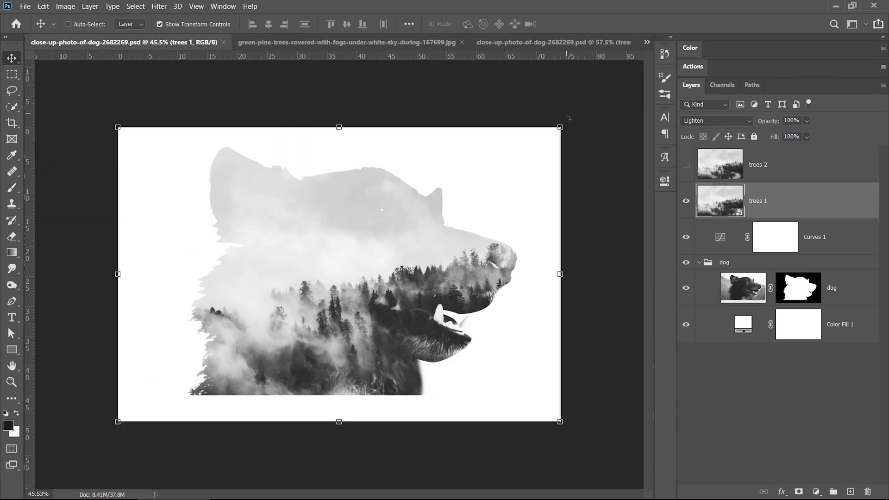
# - Rotate trees 1 nearly upside down and scale it to about 147% over the dog's head
pyautogui.moveTo(569, 120); pyautogui.dragTo(83, 390)
pyautogui.scroll(-3, 478, 409)
pyautogui.moveTo(472, 399); pyautogui.dragTo(593, 498)
pyautogui.moveTo(327, 289); pyautogui.dragTo(373, 302)
pyautogui.scroll(5, 333, 301)
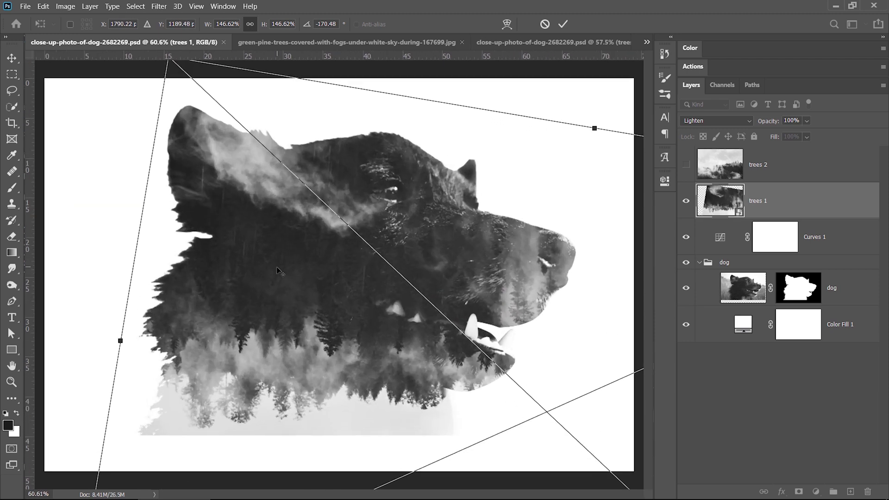
# - Enlarge the forest to about 157%, shift it right within the head, commit, and add a layer mask
pyautogui.scroll(-2, 278, 270)
pyautogui.moveTo(198, 94); pyautogui.dragTo(153, 51)
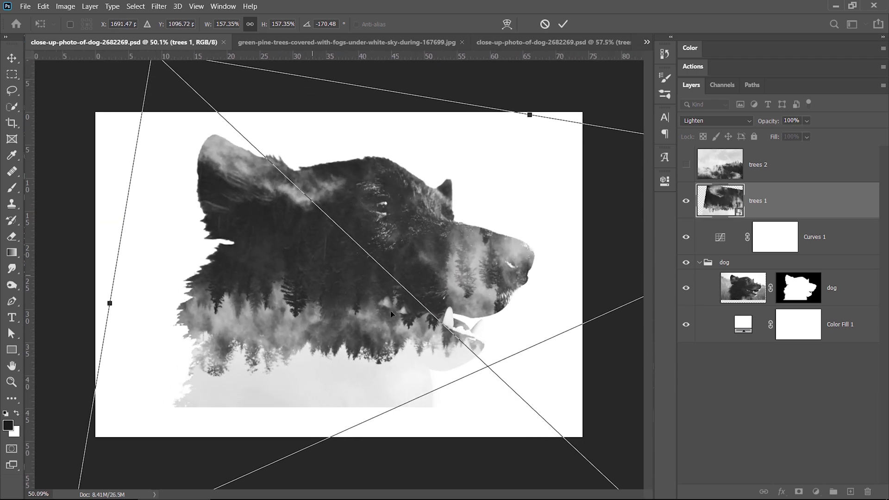
pyautogui.moveTo(402, 245); pyautogui.dragTo(424, 285)
pyautogui.hotkey('shift', 'Up')
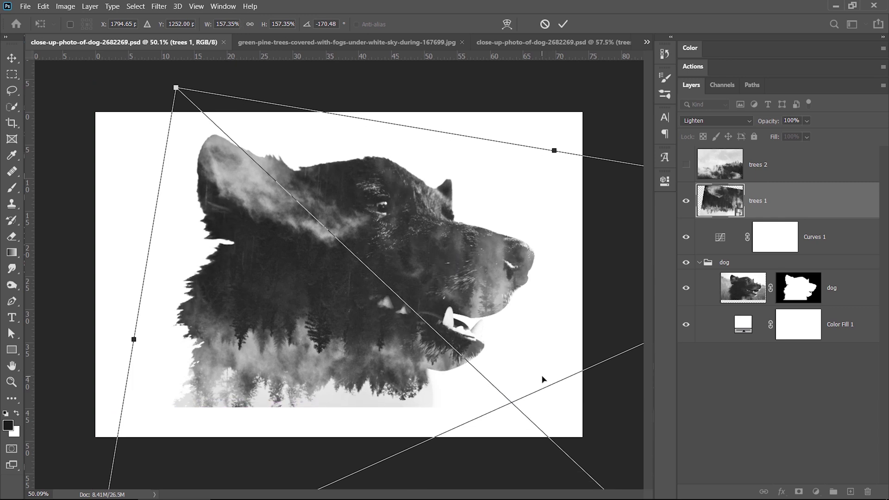
pyautogui.press('Return')
pyautogui.moveTo(410, 249); pyautogui.dragTo(420, 256)
pyautogui.click(799, 492)
# - With a Normal, full-opacity brush, paint black on the trees 1 mask over the dog's head and face
pyautogui.press('b')
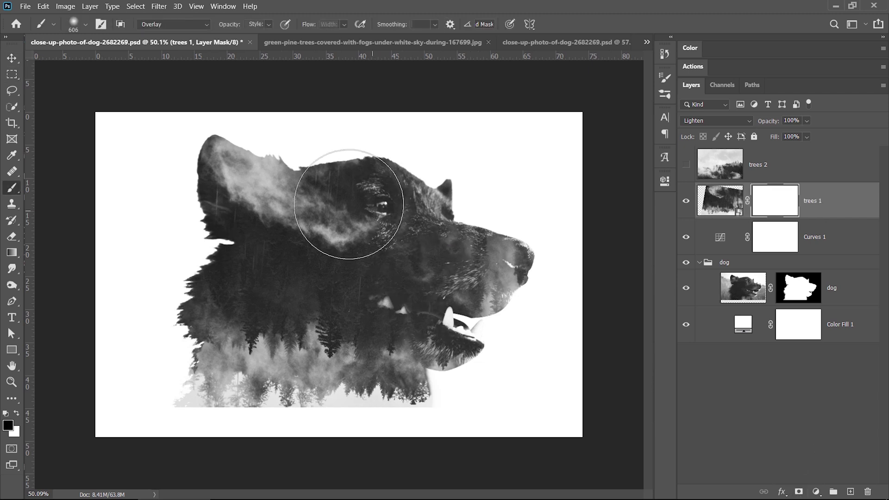
pyautogui.click(174, 24)
pyautogui.click(169, 31)
pyautogui.click(309, 24)
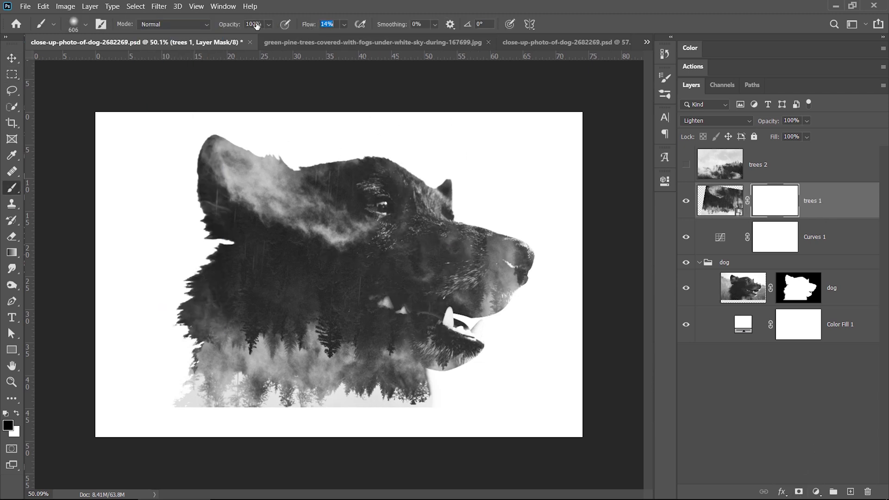
pyautogui.moveTo(362, 162)
pyautogui.mouseDown()
pyautogui.moveTo(367, 186)
pyautogui.moveTo(481, 198)
pyautogui.moveTo(490, 278)
pyautogui.moveTo(398, 274)
pyautogui.moveTo(314, 232)
pyautogui.moveTo(231, 151)
pyautogui.moveTo(211, 254)
pyautogui.moveTo(385, 226)
pyautogui.moveTo(444, 289)
pyautogui.moveTo(492, 292)
pyautogui.moveTo(497, 280)
pyautogui.moveTo(492, 342)
pyautogui.moveTo(492, 318)
pyautogui.mouseUp()
# - Paint white under the jaw to bring the trees back, then lower the brush flow
pyautogui.press('x')
pyautogui.moveTo(502, 426)
pyautogui.mouseDown()
pyautogui.moveTo(453, 415)
pyautogui.moveTo(471, 410)
pyautogui.moveTo(432, 421)
pyautogui.moveTo(408, 411)
pyautogui.moveTo(448, 430)
pyautogui.mouseUp()
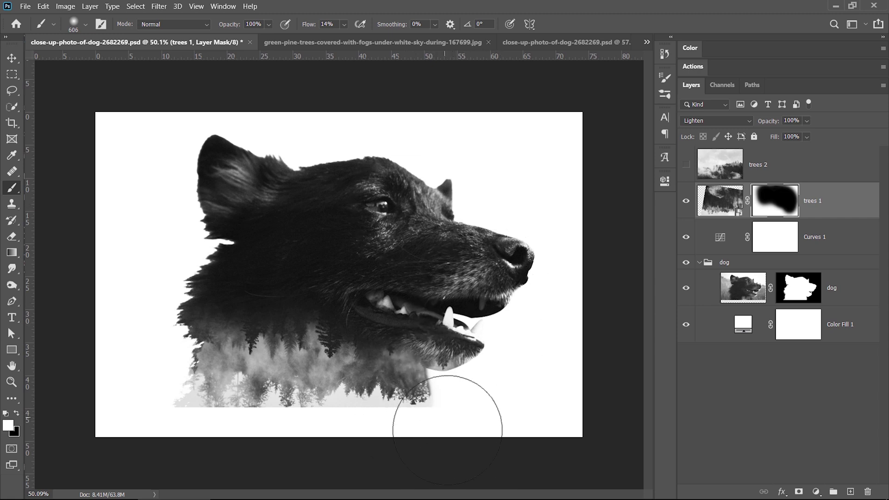
pyautogui.moveTo(310, 25); pyautogui.dragTo(302, 25)
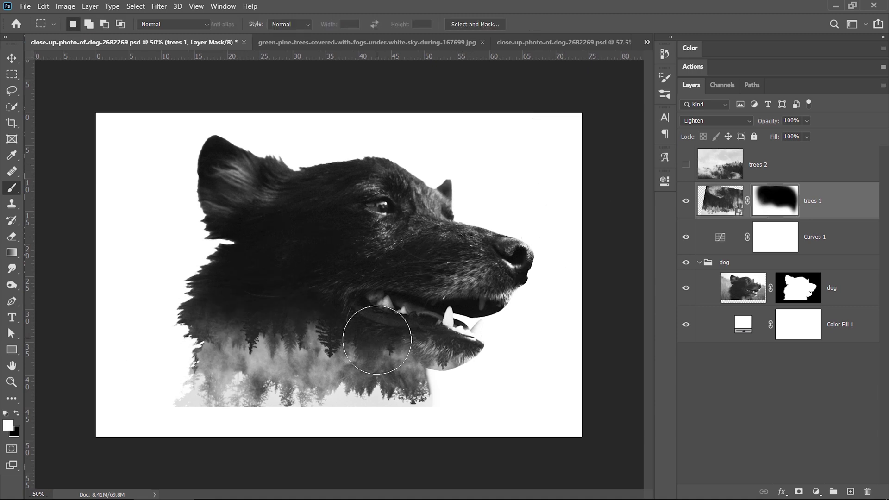
pyautogui.click(817, 492)
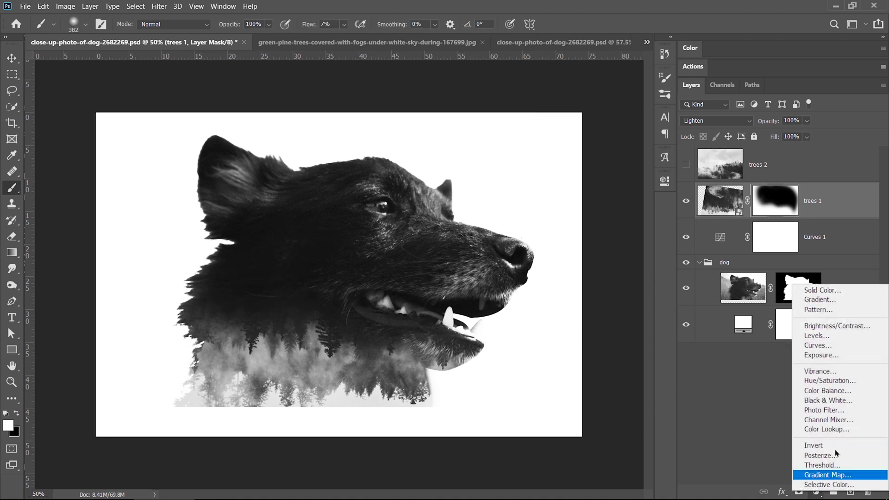
# - Add a Curves 2 layer clipped to trees 1, moving the black slider right and white slider left
pyautogui.click(851, 347)
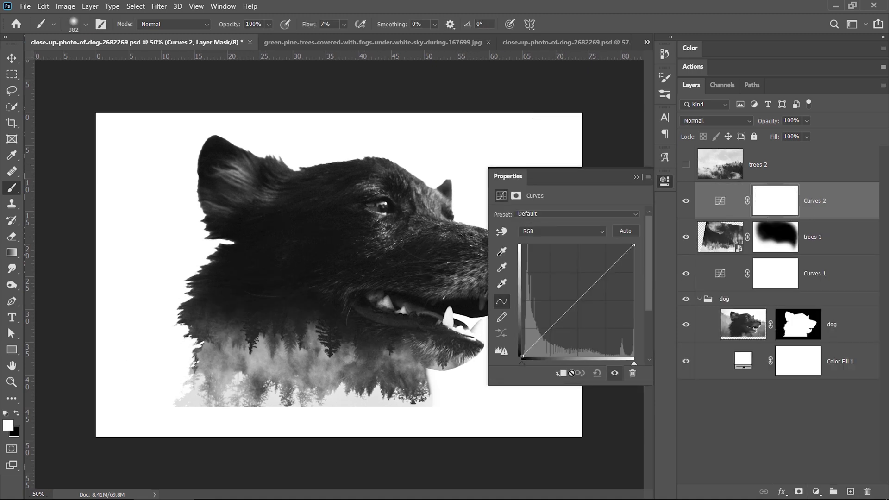
pyautogui.click(561, 378)
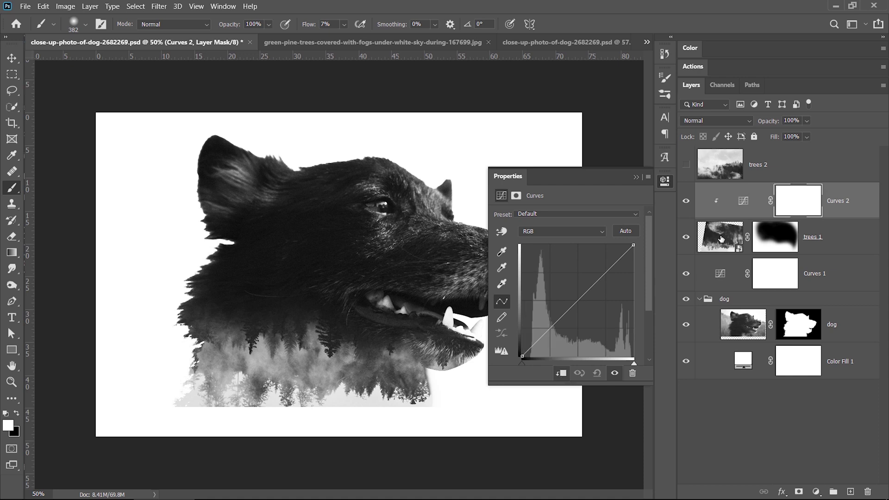
pyautogui.moveTo(525, 367)
pyautogui.mouseDown()
pyautogui.moveTo(540, 370)
pyautogui.moveTo(531, 371)
pyautogui.mouseUp()
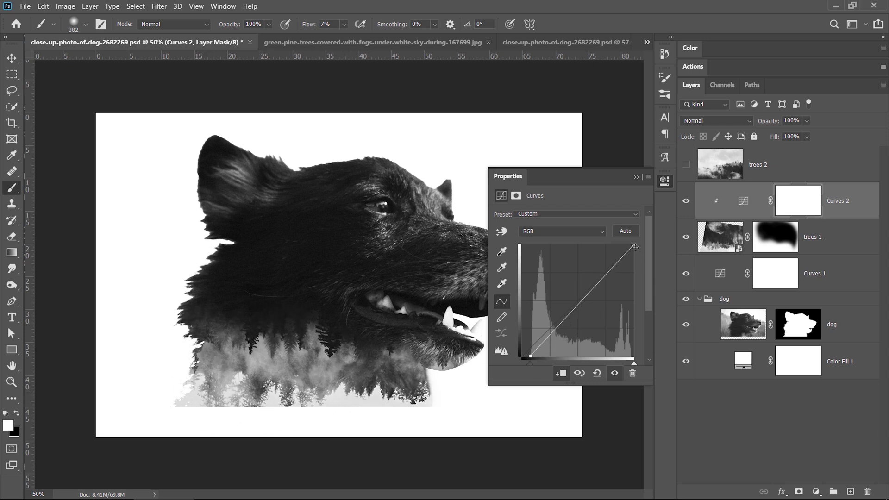
pyautogui.moveTo(634, 363); pyautogui.dragTo(624, 363)
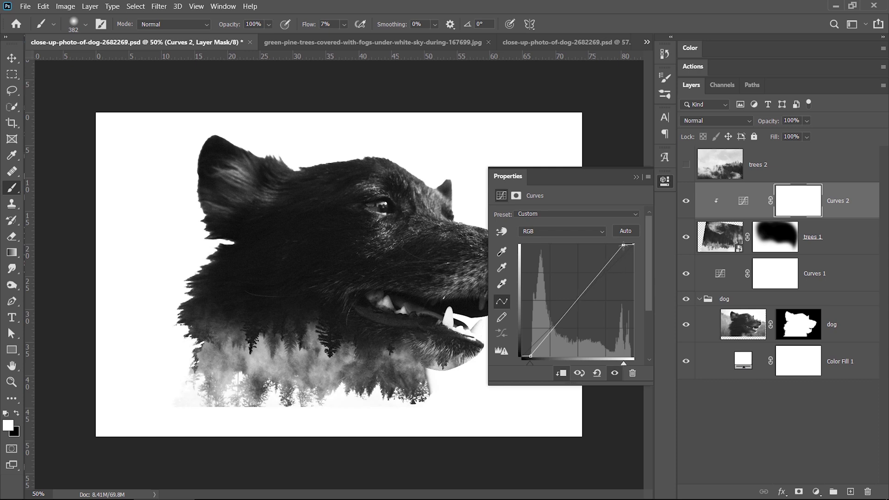
pyautogui.click(669, 183)
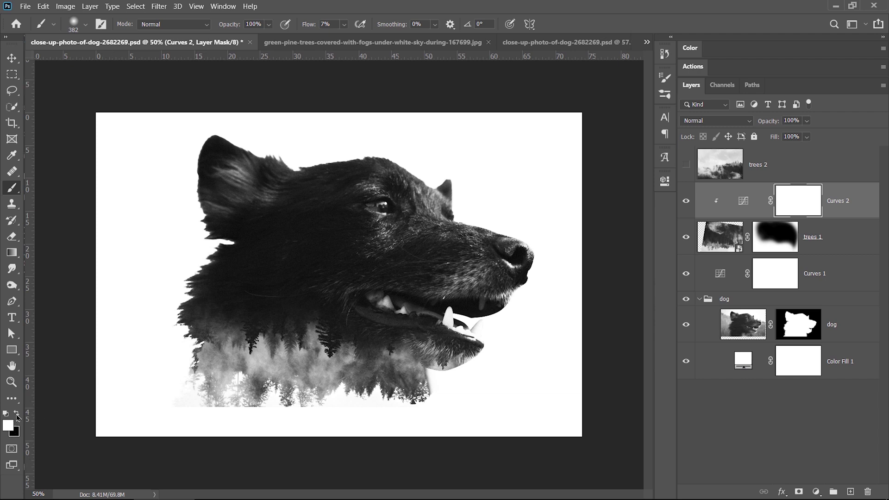
pyautogui.click(807, 328)
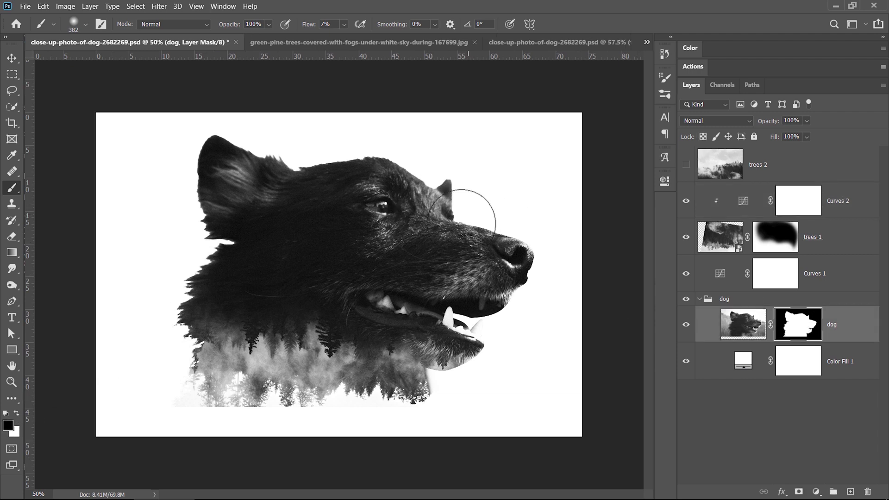
pyautogui.keyDown('alt'); pyautogui.rightClick(164, 328); pyautogui.keyUp('alt')
pyautogui.moveTo(165, 328); pyautogui.dragTo(194, 327)
pyautogui.click(327, 24)
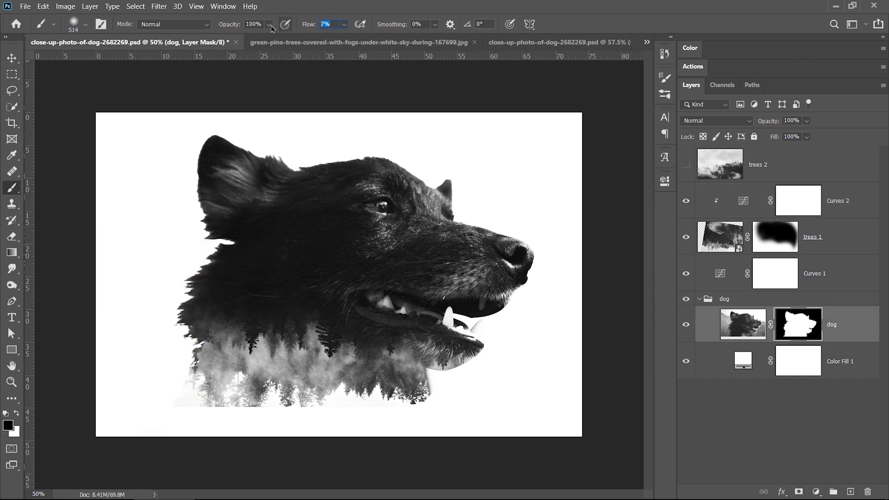
pyautogui.keyDown('alt'); pyautogui.rightClick(149, 347); pyautogui.keyUp('alt')
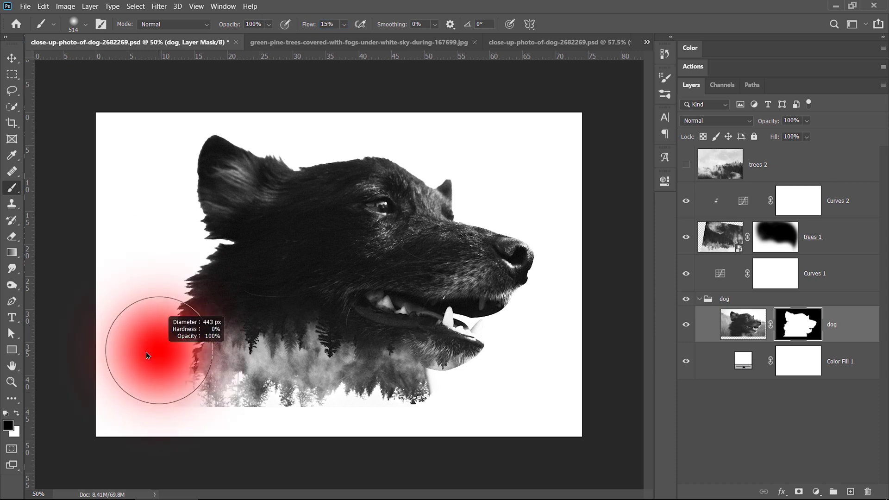
pyautogui.moveTo(149, 348); pyautogui.dragTo(116, 349)
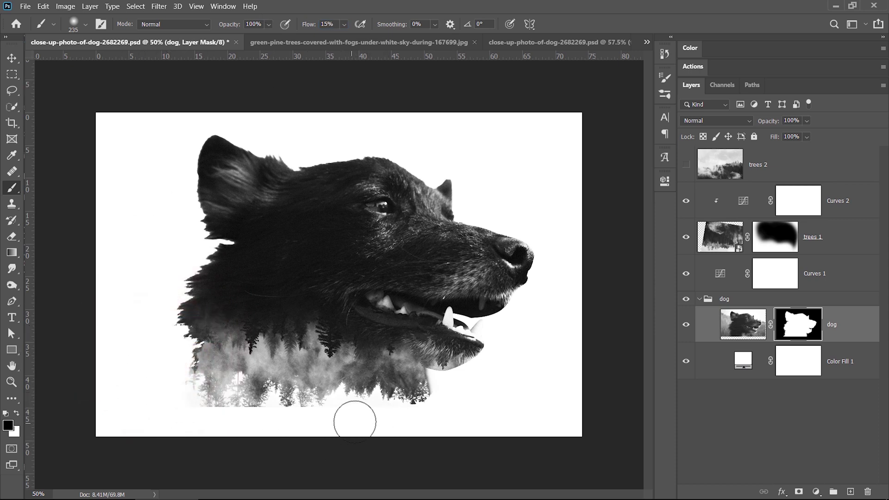
pyautogui.doubleClick(744, 200)
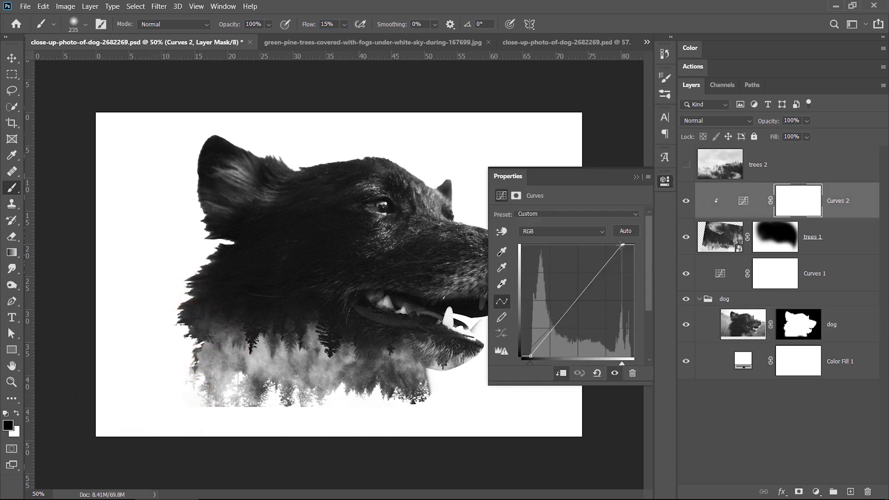
pyautogui.click(667, 182)
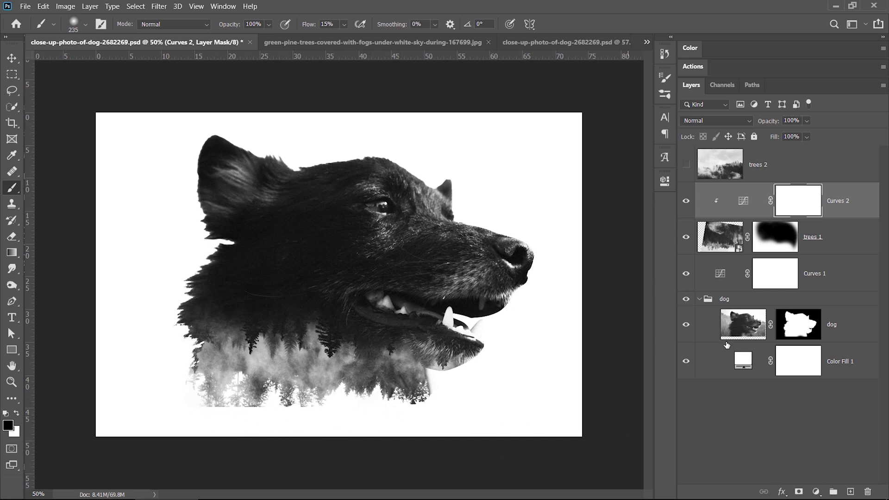
# - Create Layer 1 above the dog layer and paint soft white strokes over the lower-left trees
pyautogui.click(736, 330)
pyautogui.click(852, 492)
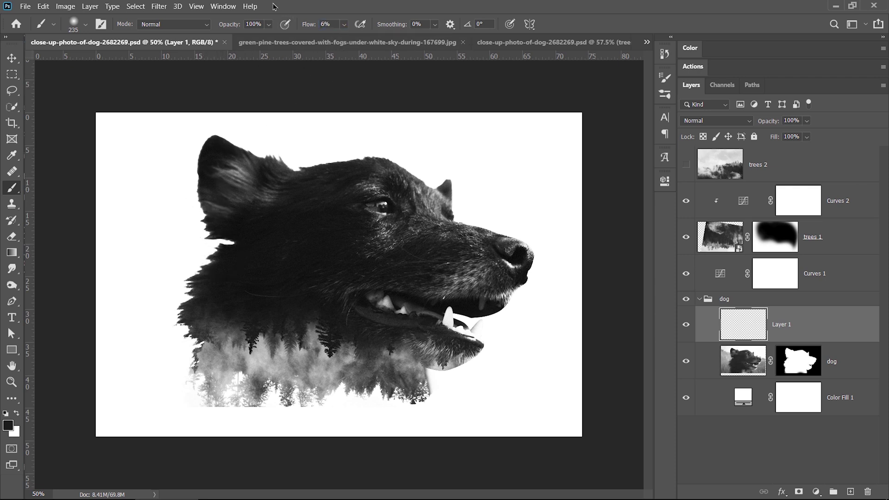
pyautogui.moveTo(192, 418)
pyautogui.mouseDown()
pyautogui.moveTo(203, 395)
pyautogui.moveTo(214, 411)
pyautogui.moveTo(217, 401)
pyautogui.moveTo(256, 397)
pyautogui.moveTo(359, 407)
pyautogui.moveTo(384, 396)
pyautogui.moveTo(403, 416)
pyautogui.moveTo(382, 387)
pyautogui.moveTo(292, 399)
pyautogui.moveTo(223, 389)
pyautogui.mouseUp()
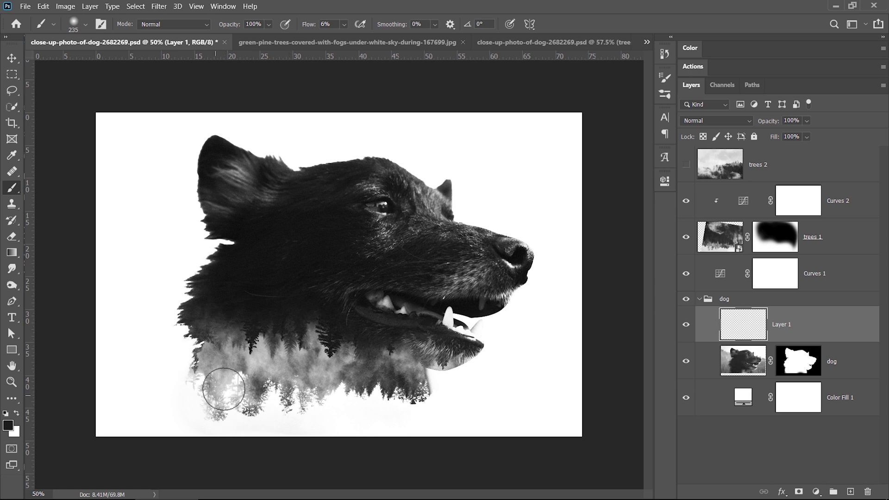
pyautogui.click(790, 370)
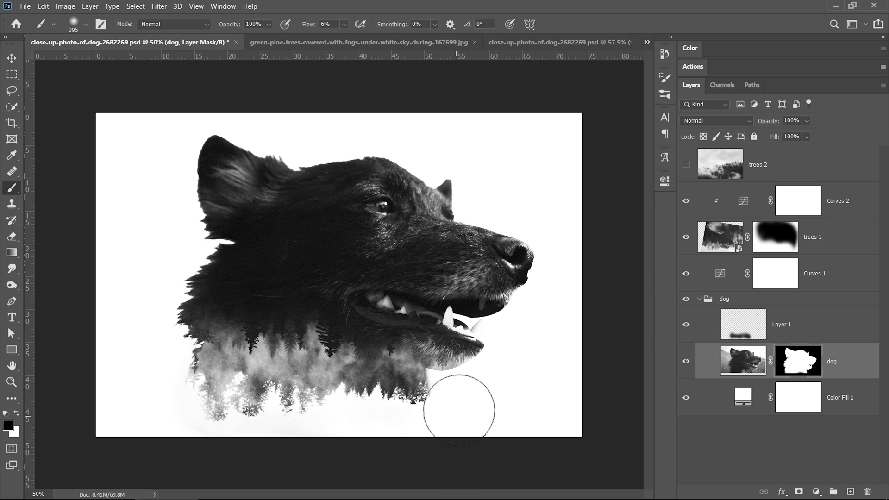
pyautogui.click(743, 334)
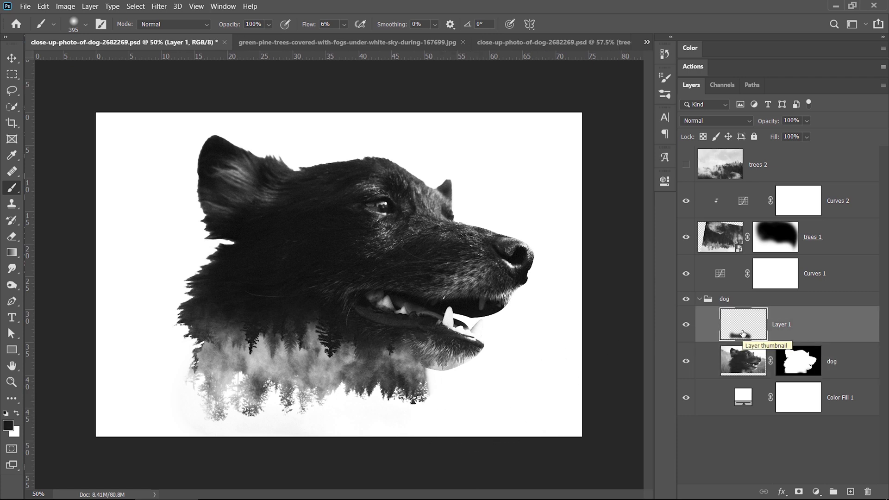
# - Add a Curves 3 layer clipped to the layer below with an S-shaped contrast curve
pyautogui.click(751, 202)
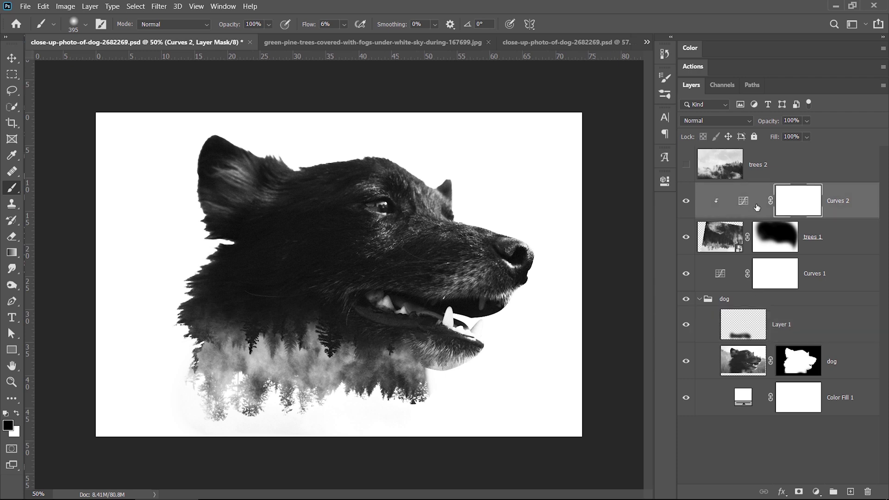
pyautogui.click(818, 491)
pyautogui.click(816, 342)
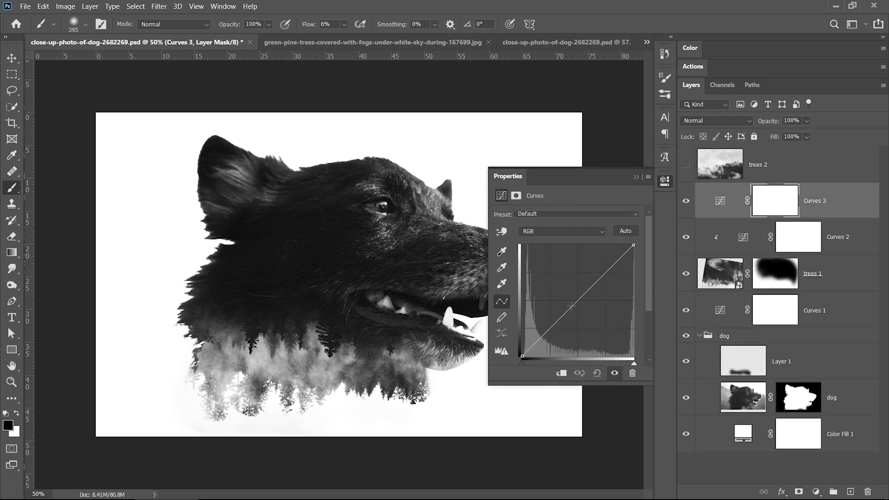
pyautogui.click(561, 374)
pyautogui.moveTo(571, 307); pyautogui.dragTo(588, 325)
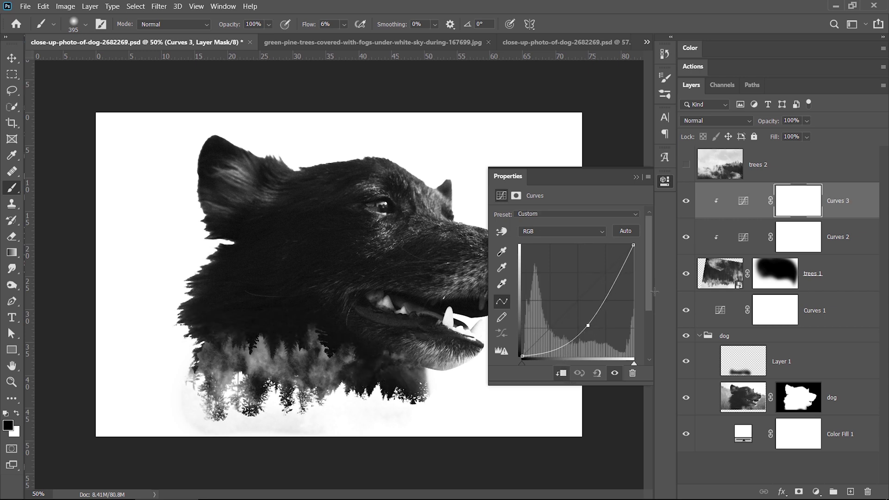
# - Invert the Curves 3 mask and paint white with a 462 px brush over the lower-left trees
pyautogui.click(784, 206)
pyautogui.hotkey('ctrl', 'i')
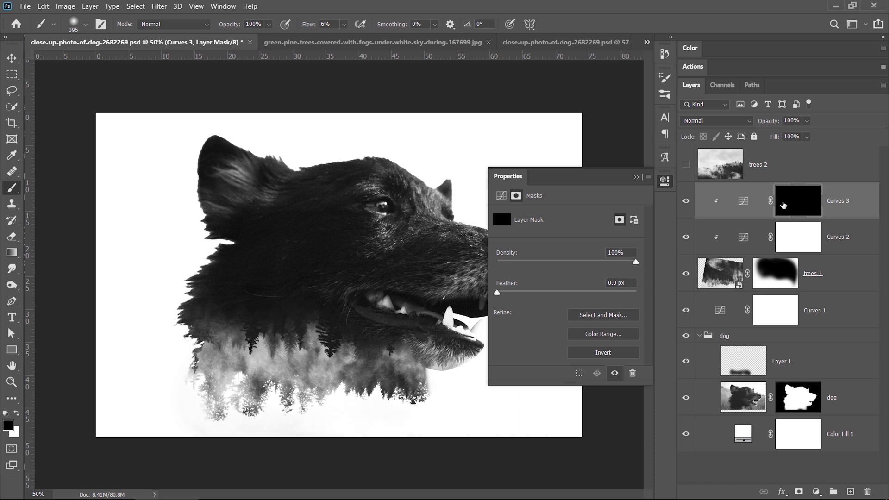
pyautogui.click(666, 182)
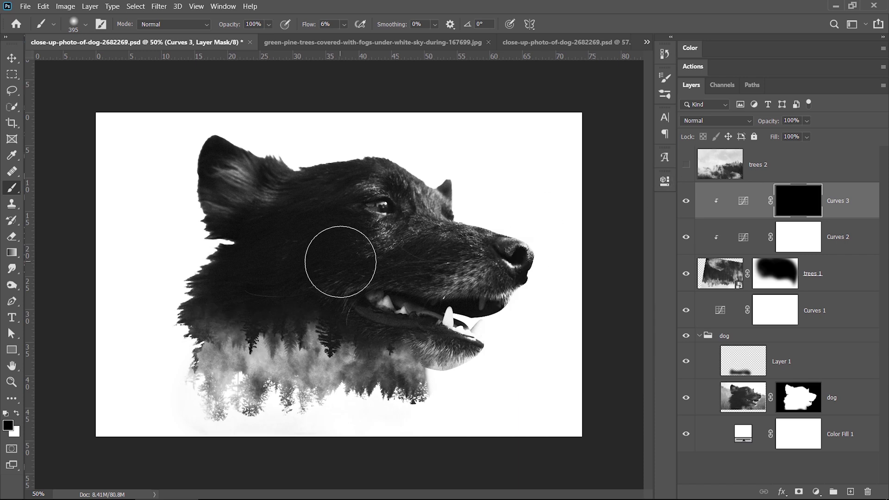
pyautogui.click(16, 414)
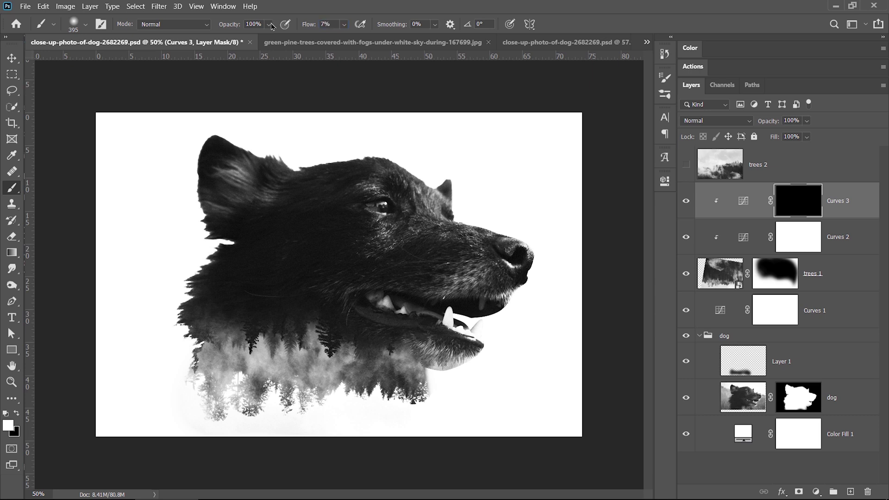
pyautogui.keyDown('alt'); pyautogui.rightClick(199, 357); pyautogui.keyUp('alt')
pyautogui.moveTo(214, 371)
pyautogui.mouseDown()
pyautogui.moveTo(218, 397)
pyautogui.moveTo(260, 366)
pyautogui.moveTo(354, 383)
pyautogui.moveTo(306, 357)
pyautogui.moveTo(281, 365)
pyautogui.moveTo(267, 403)
pyautogui.moveTo(205, 422)
pyautogui.moveTo(273, 432)
pyautogui.moveTo(377, 427)
pyautogui.moveTo(367, 423)
pyautogui.moveTo(391, 416)
pyautogui.moveTo(394, 424)
pyautogui.moveTo(255, 419)
pyautogui.moveTo(183, 386)
pyautogui.moveTo(307, 413)
pyautogui.moveTo(210, 396)
pyautogui.mouseUp()
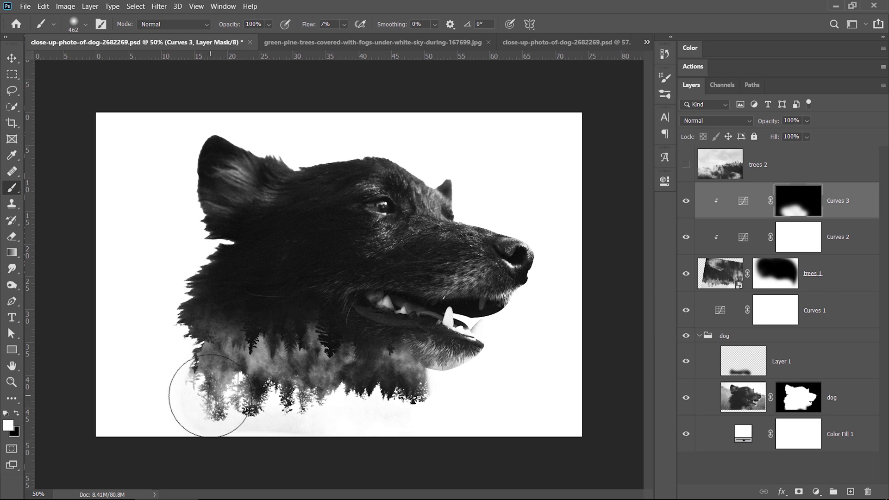
pyautogui.click(686, 165)
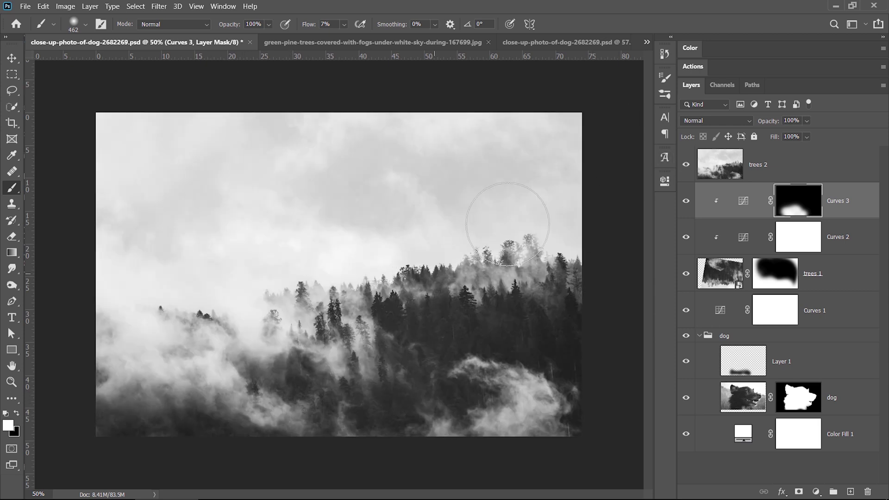
# - Convert trees 2 to a smart object and set its blend mode to Lighten
pyautogui.click(788, 170)
pyautogui.rightClick(788, 169)
pyautogui.click(762, 174)
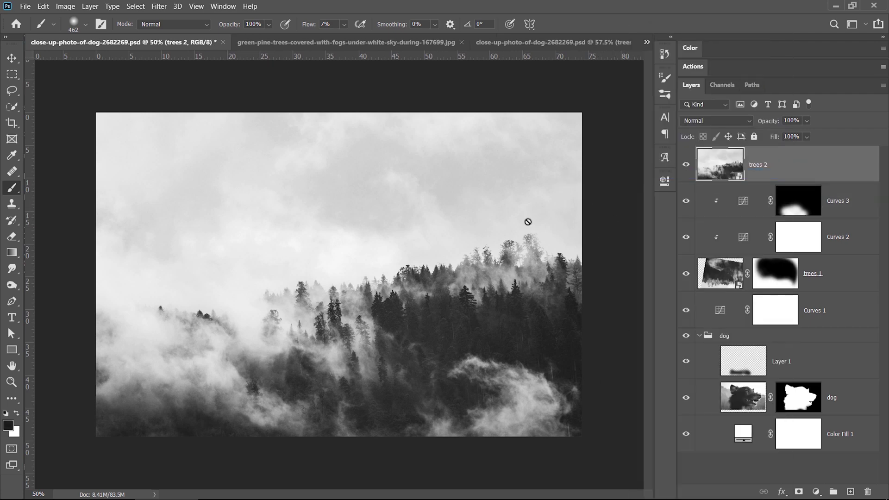
pyautogui.scroll(-5, 299, 238)
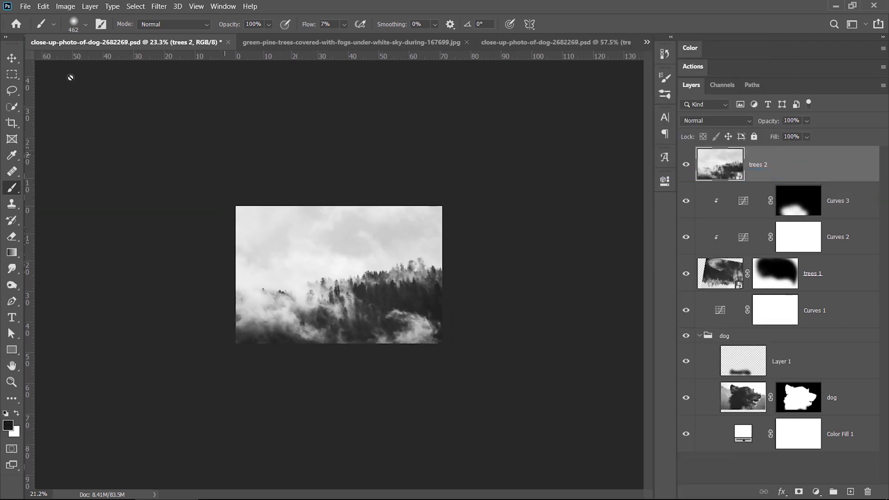
pyautogui.press('v')
pyautogui.click(718, 121)
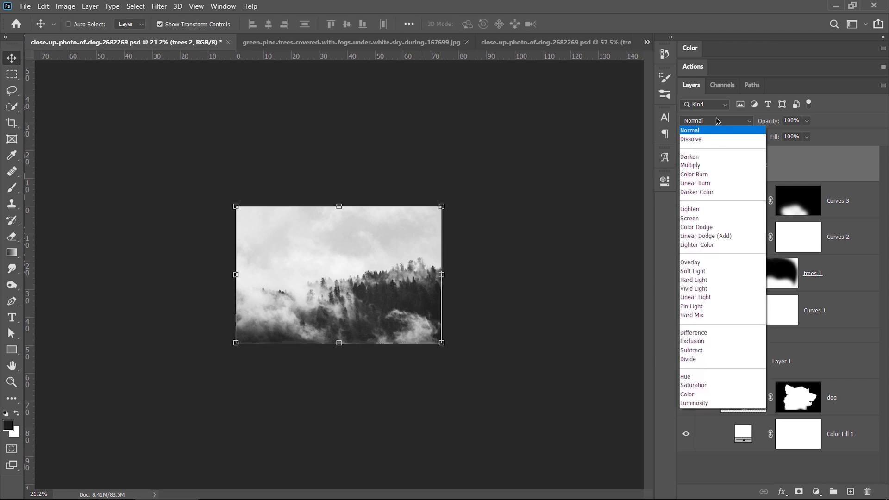
pyautogui.click(718, 210)
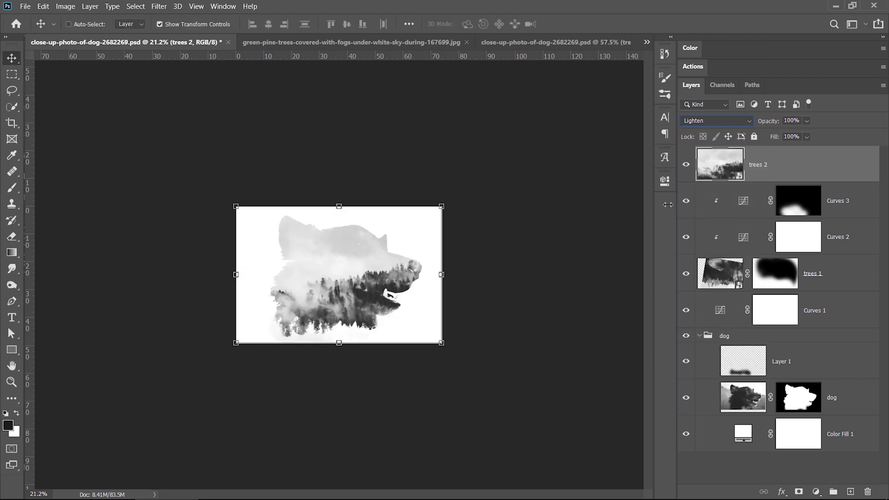
# - Enlarge the trees 2 forest to about 178% and shift it left and down over the dog
pyautogui.moveTo(456, 206); pyautogui.dragTo(616, 94)
pyautogui.moveTo(363, 278); pyautogui.dragTo(222, 311)
pyautogui.scroll(4, 350, 248)
pyautogui.moveTo(349, 249); pyautogui.dragTo(370, 255)
pyautogui.scroll(-5, 370, 254)
# - Tilt the forest about 4.6°, move it up over the head, and commit the transform
pyautogui.moveTo(456, 127); pyautogui.dragTo(472, 131)
pyautogui.moveTo(351, 288); pyautogui.dragTo(396, 204)
pyautogui.scroll(5, 336, 273)
pyautogui.scroll(-2, 324, 232)
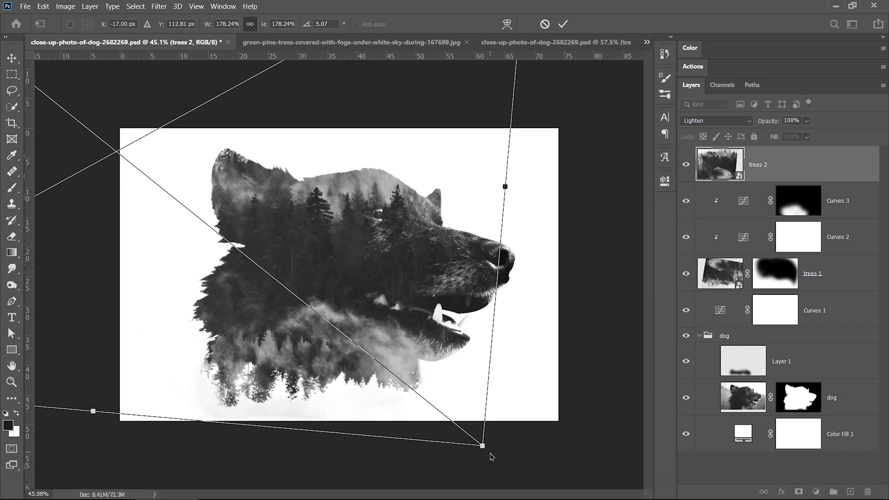
pyautogui.moveTo(488, 455); pyautogui.dragTo(494, 454)
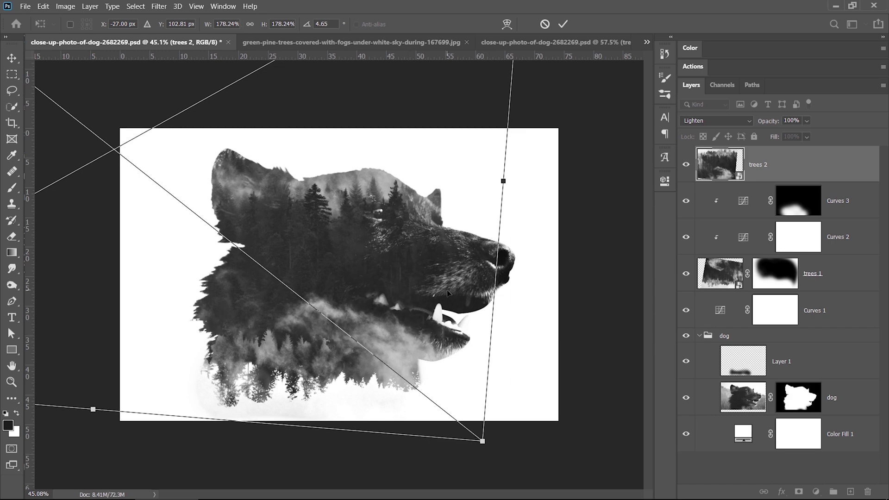
pyautogui.press('Return')
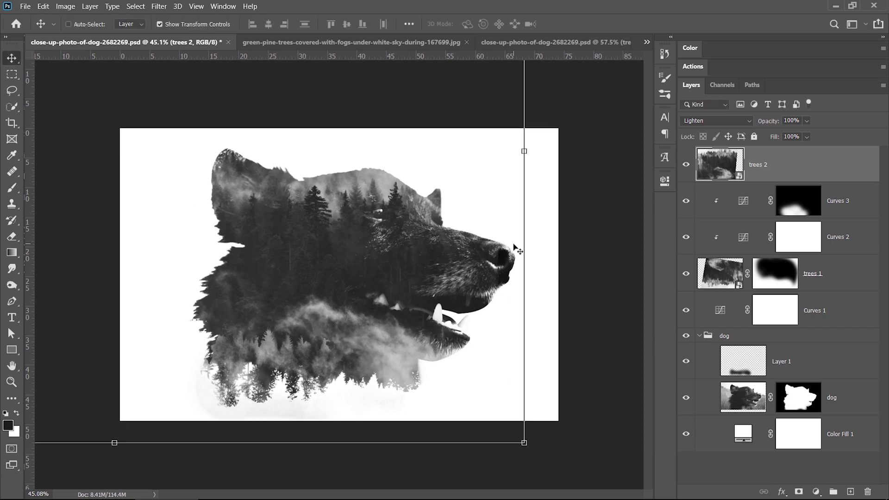
pyautogui.press('m')
pyautogui.scroll(3, 375, 242)
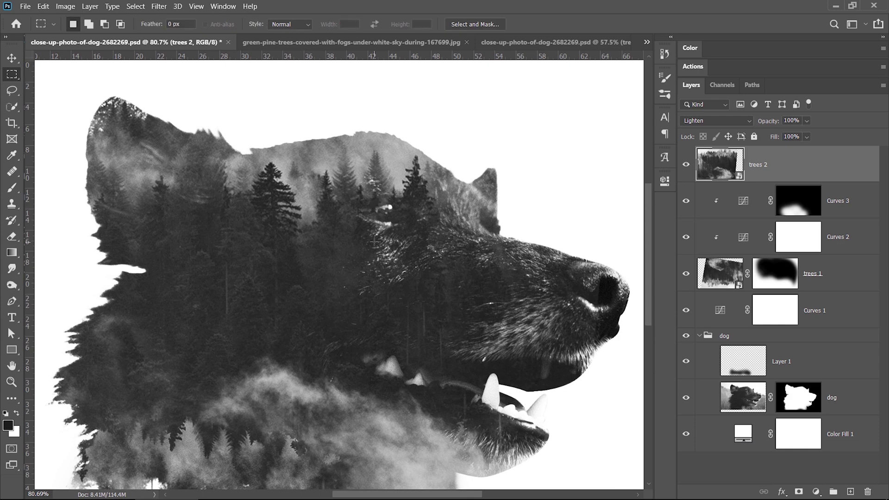
pyautogui.scroll(-2, 374, 241)
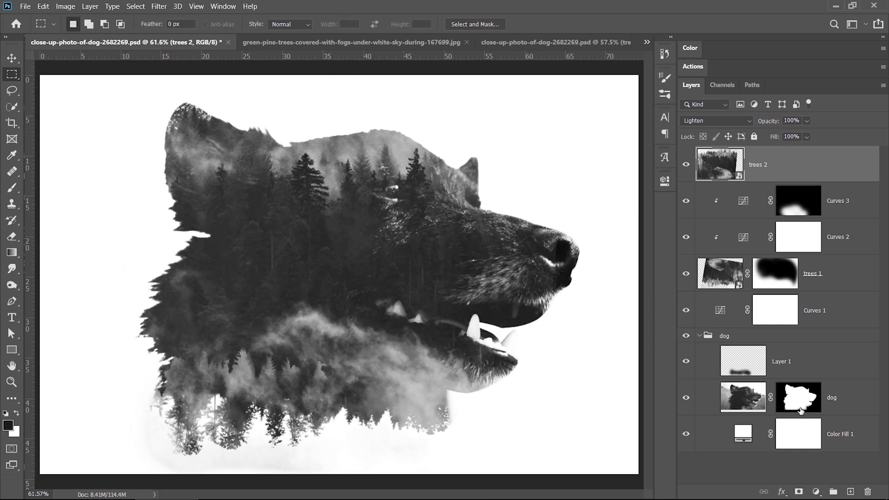
# - Add a white layer mask to trees 2 and a Curves adjustment clipped to it
pyautogui.click(799, 493)
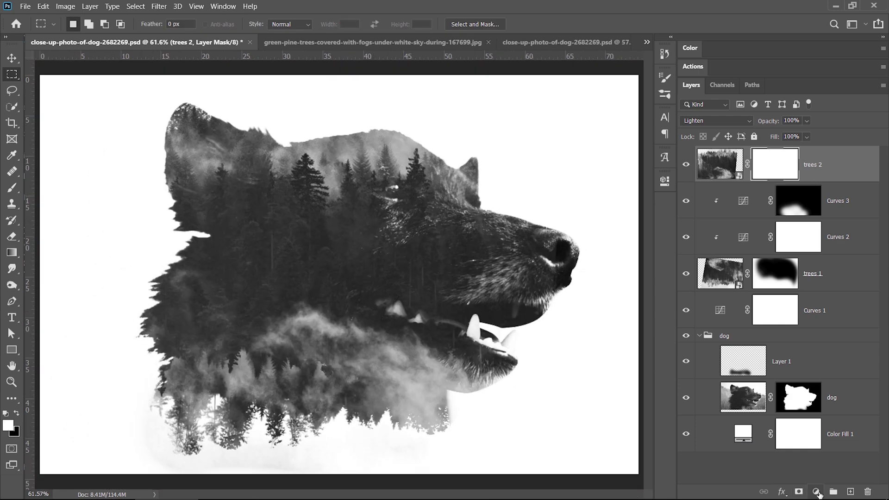
pyautogui.click(816, 492)
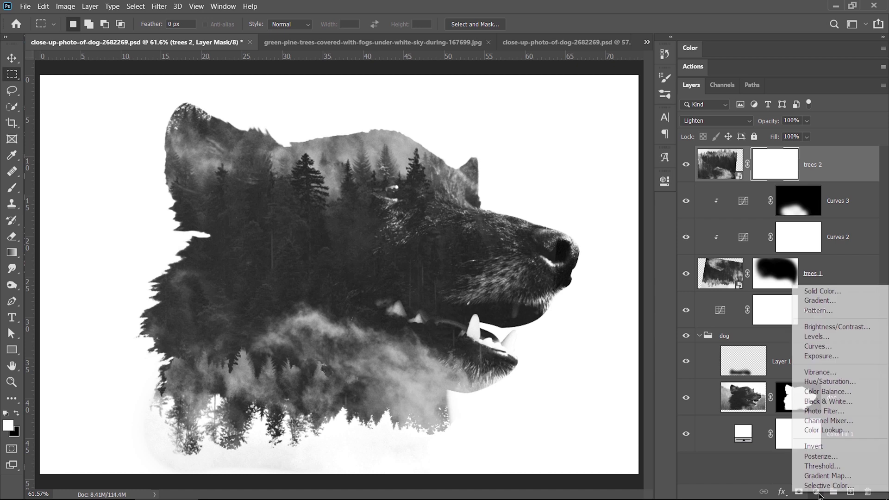
pyautogui.click(833, 351)
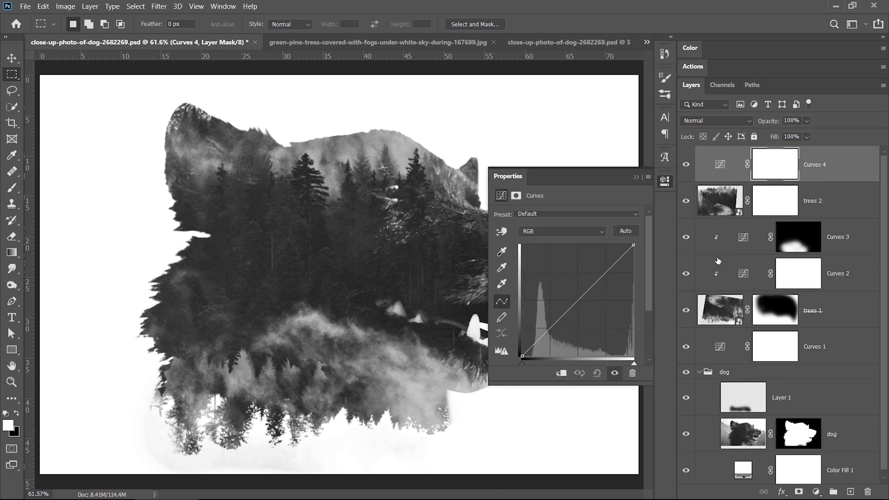
pyautogui.click(557, 374)
# - Bend the Curves 4 adjustment into an S-curve to add contrast to the forest
pyautogui.moveTo(522, 367); pyautogui.dragTo(531, 369)
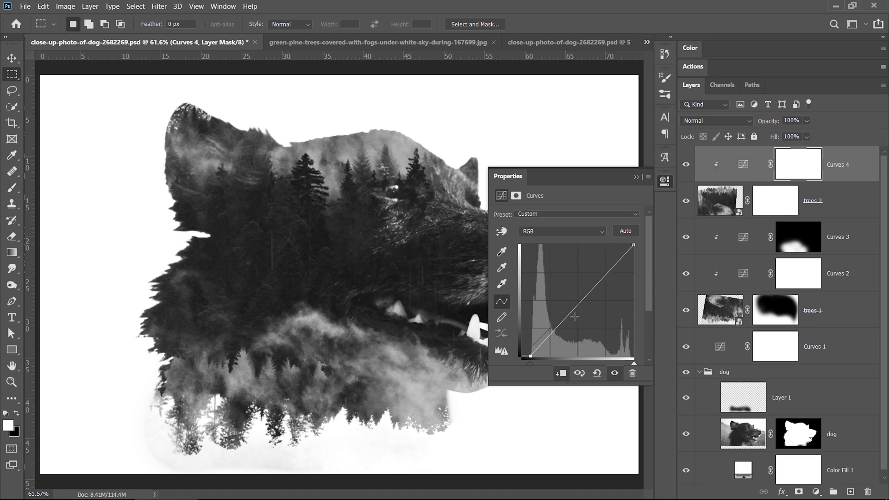
pyautogui.moveTo(575, 308); pyautogui.dragTo(580, 312)
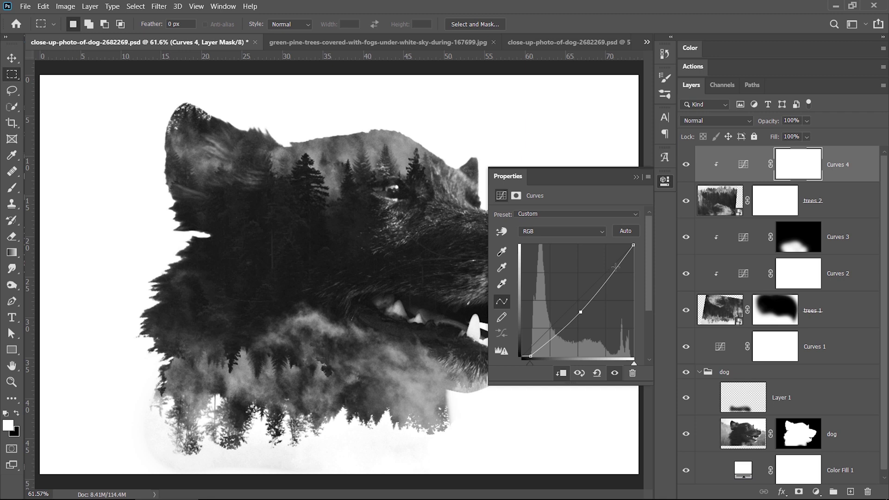
pyautogui.moveTo(616, 267); pyautogui.dragTo(609, 261)
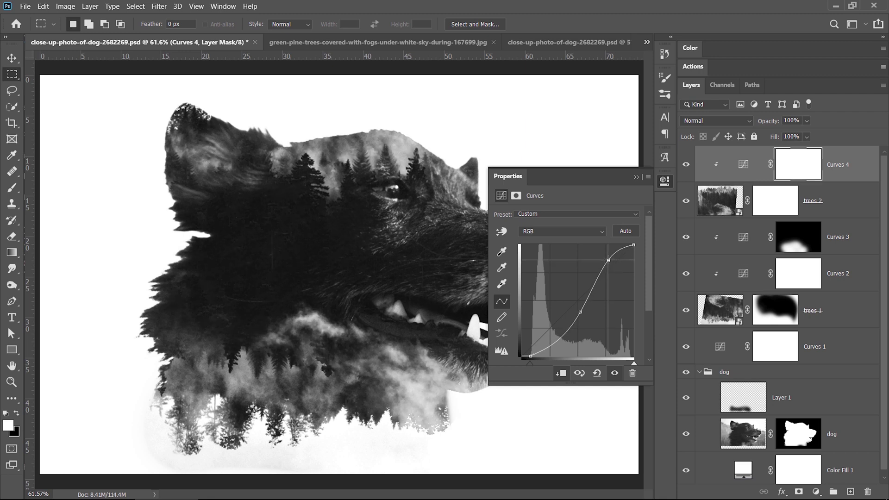
pyautogui.click(776, 203)
pyautogui.click(666, 182)
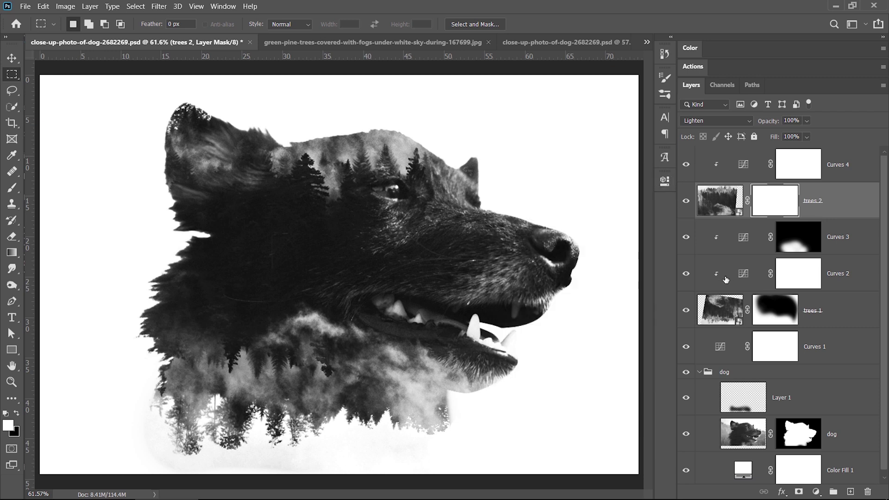
# - Invert the trees 2 mask, then paint white over the dog's ear and top of head
pyautogui.hotkey('ctrl', 'i')
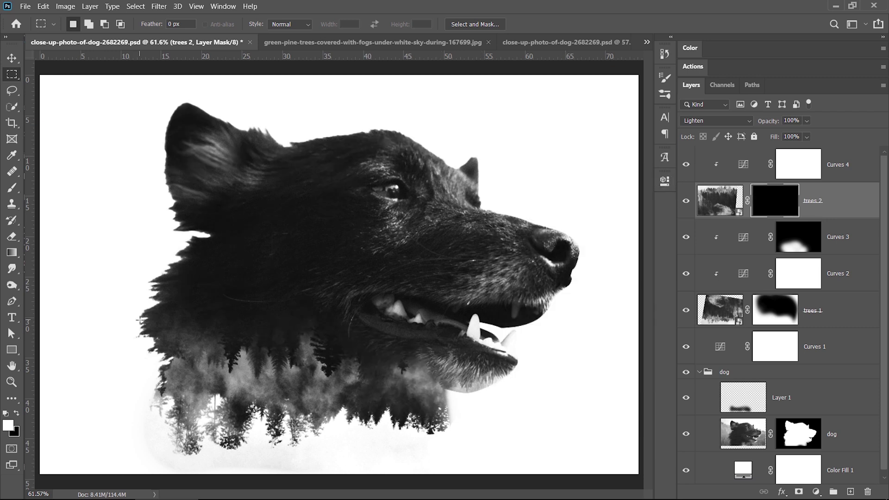
pyautogui.click(13, 187)
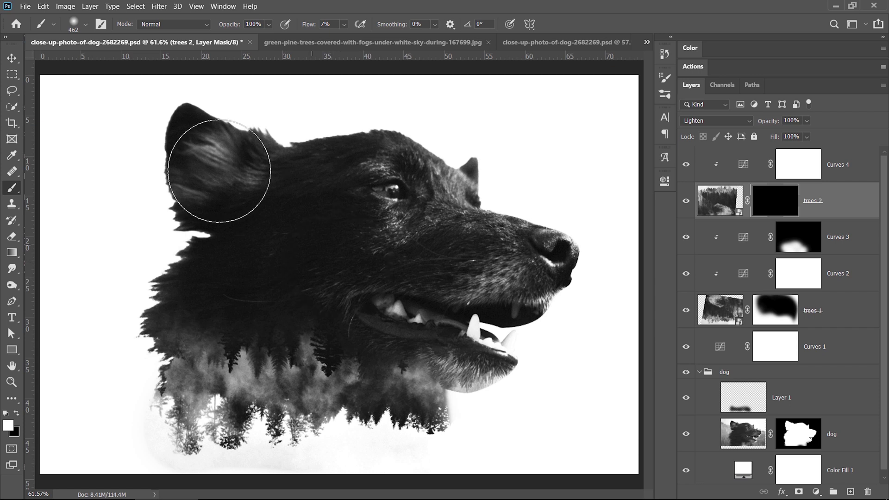
pyautogui.moveTo(164, 115)
pyautogui.mouseDown()
pyautogui.moveTo(155, 119)
pyautogui.moveTo(200, 88)
pyautogui.moveTo(258, 79)
pyautogui.moveTo(314, 116)
pyautogui.moveTo(381, 99)
pyautogui.moveTo(433, 109)
pyautogui.moveTo(473, 141)
pyautogui.mouseUp()
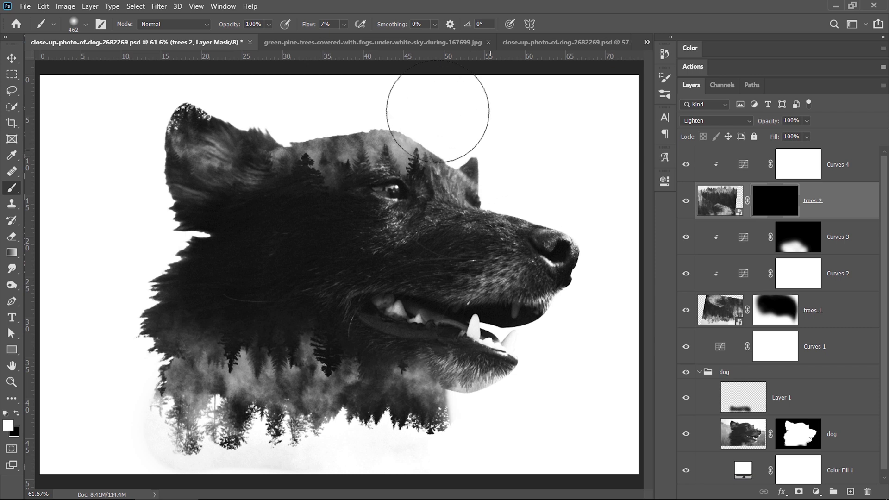
pyautogui.moveTo(326, 101)
pyautogui.mouseDown()
pyautogui.moveTo(268, 96)
pyautogui.moveTo(287, 143)
pyautogui.moveTo(282, 194)
pyautogui.moveTo(192, 109)
pyautogui.moveTo(169, 148)
pyautogui.moveTo(222, 185)
pyautogui.moveTo(264, 166)
pyautogui.moveTo(288, 123)
pyautogui.mouseUp()
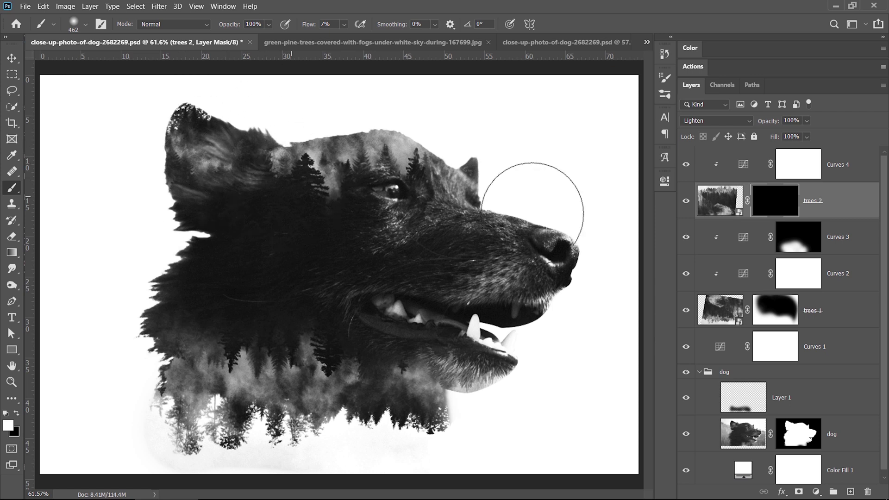
# - Reselect the trees 2 layer mask and switch the painting colour to black
pyautogui.click(742, 165)
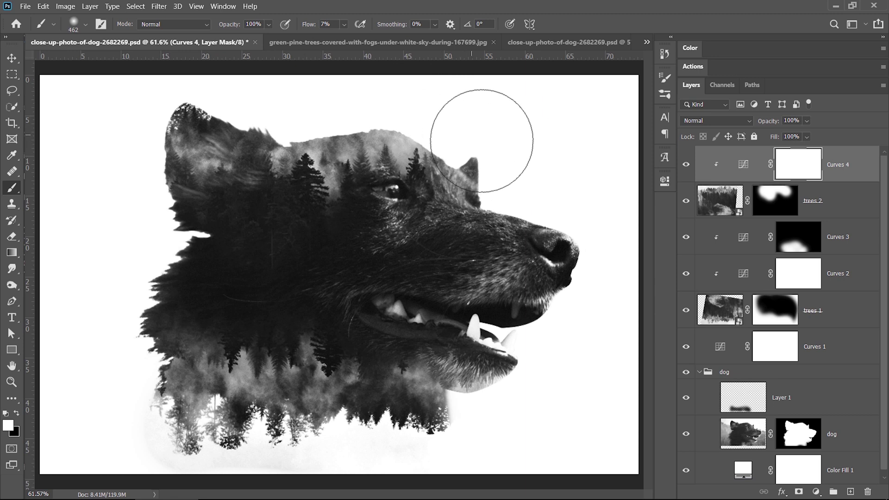
pyautogui.click(775, 201)
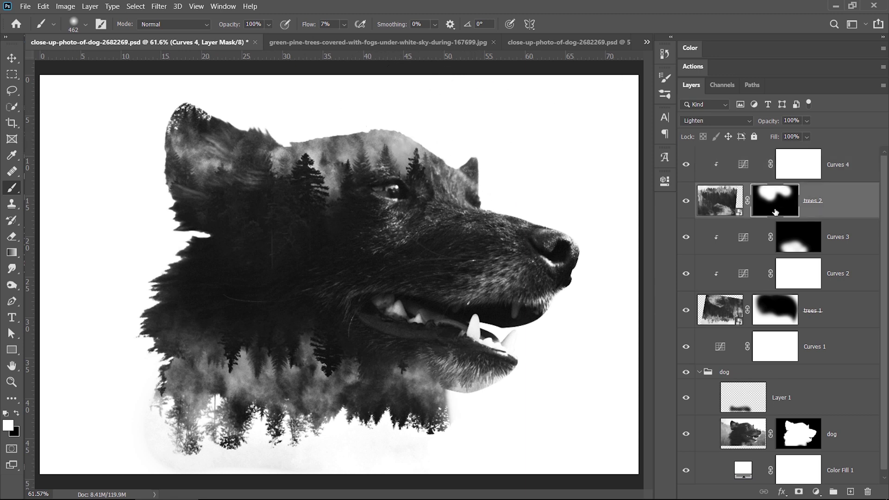
pyautogui.press('x')
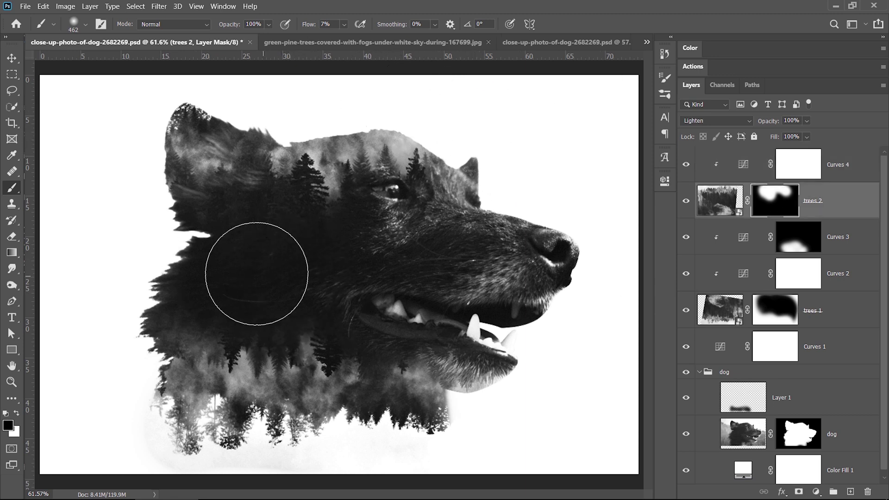